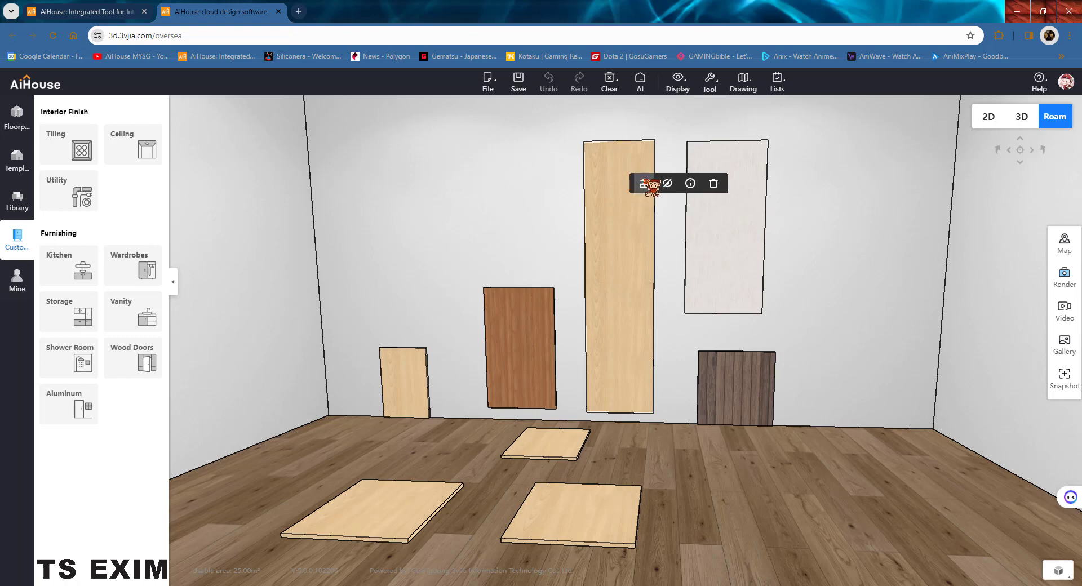
# Open the Kitchen Cabinet design environment from the tall maple panel on the back wall
pyautogui.click(536, 307)
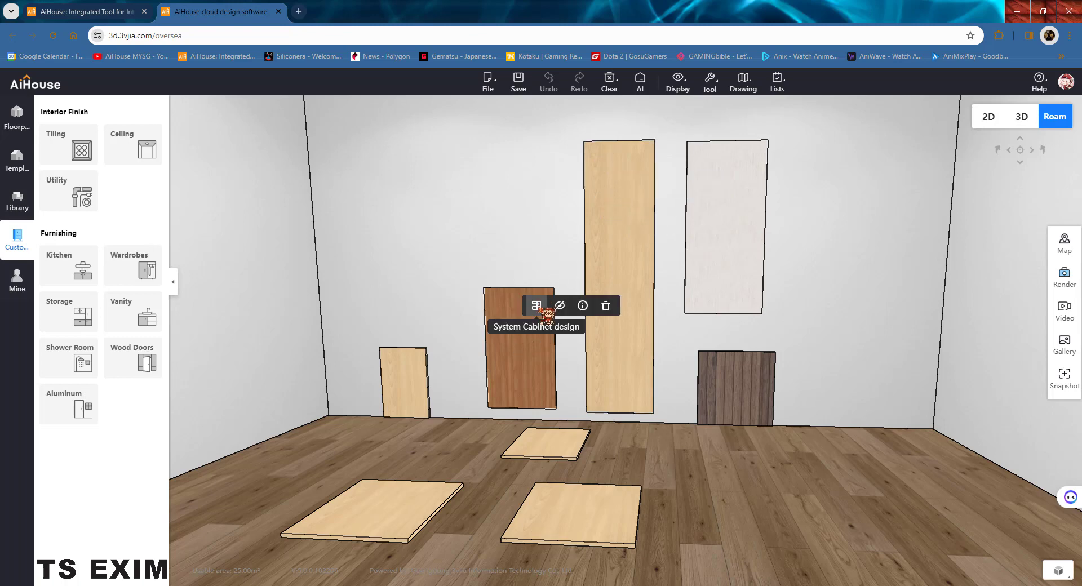
pyautogui.click(585, 499)
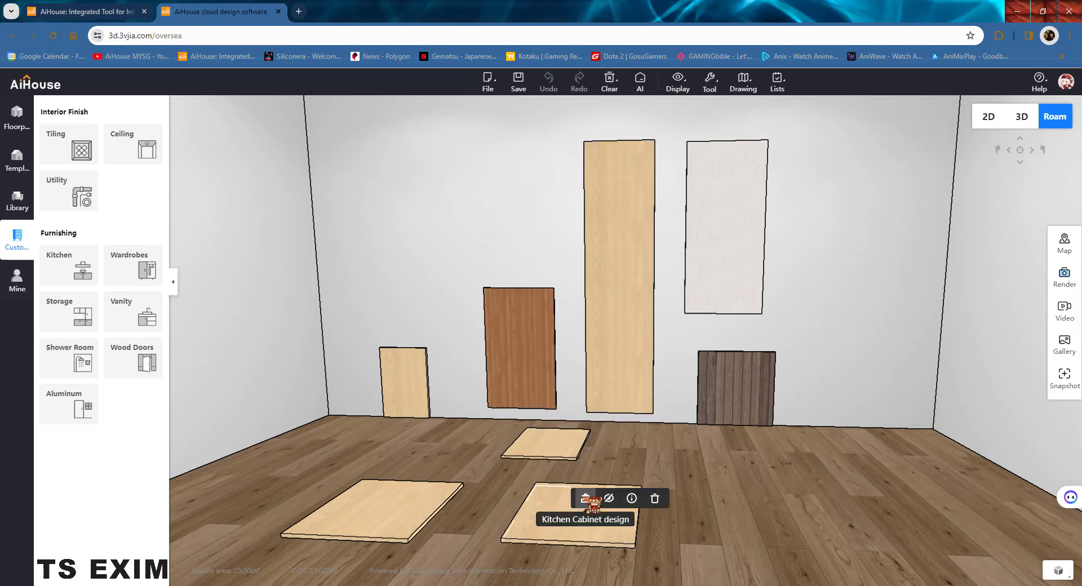
pyautogui.click(416, 511)
pyautogui.click(625, 330)
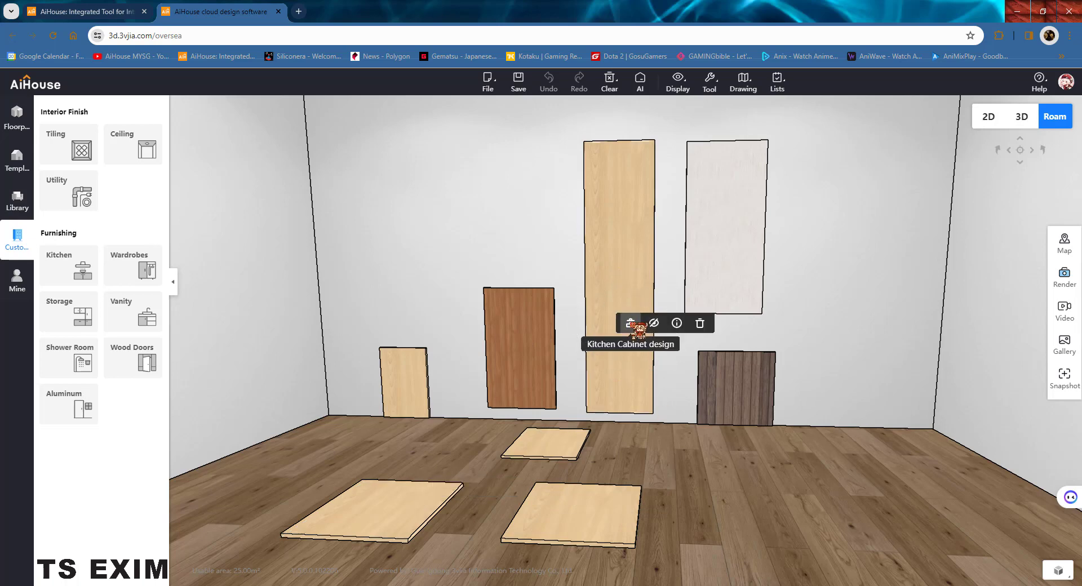
pyautogui.click(630, 323)
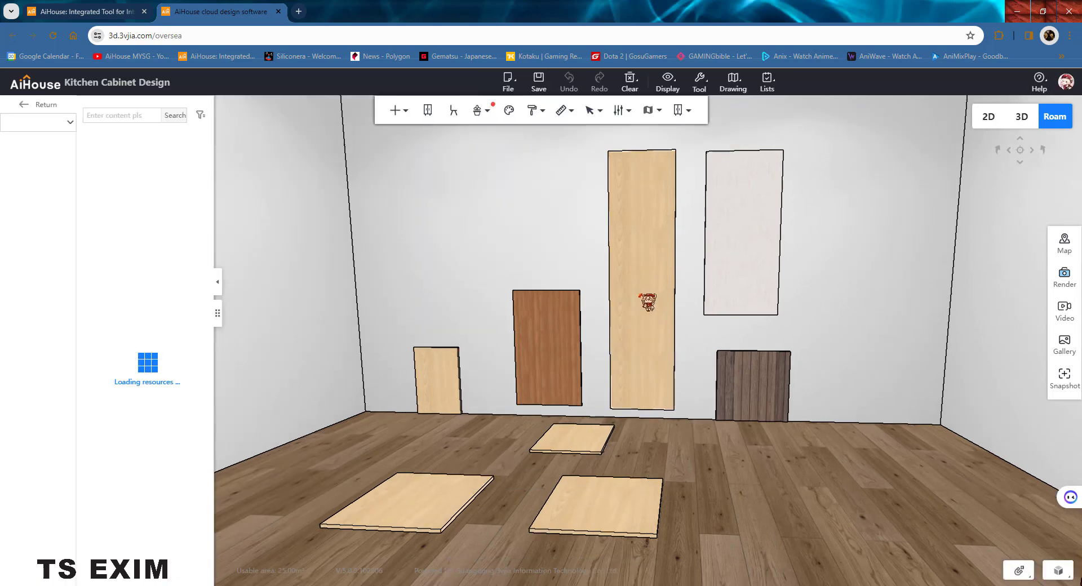
# Inspect the names and parameters of the tall maple panel, the white wall panel and the dark plank panel
pyautogui.click(648, 302)
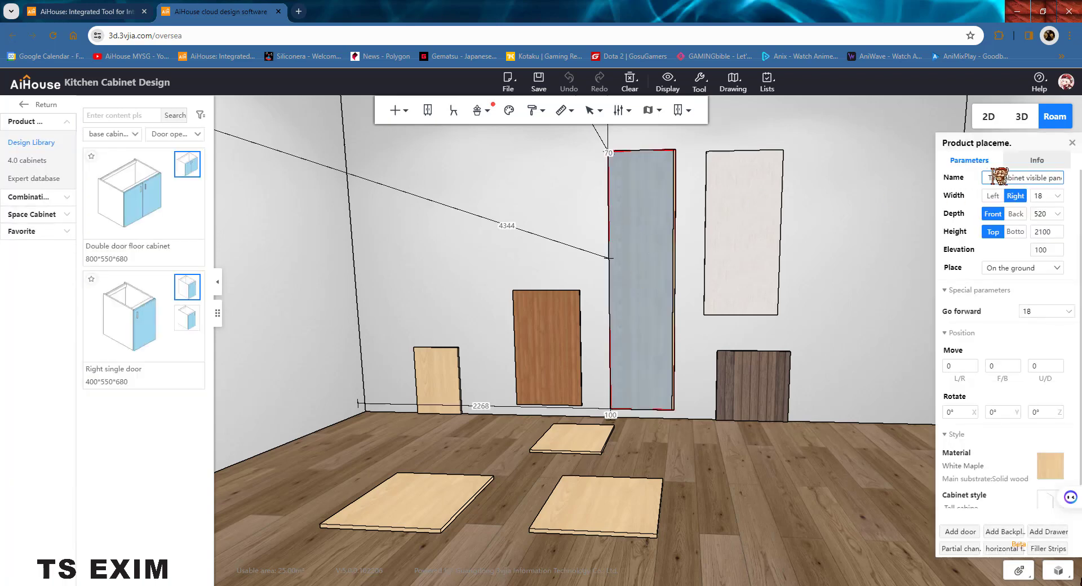
pyautogui.click(731, 210)
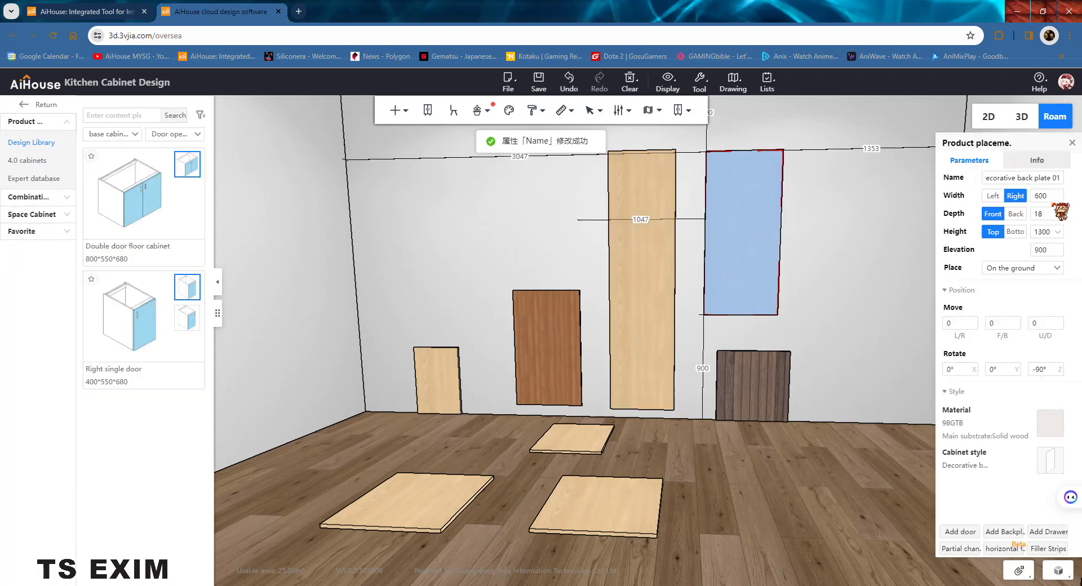
pyautogui.doubleClick(1021, 177)
pyautogui.click(757, 381)
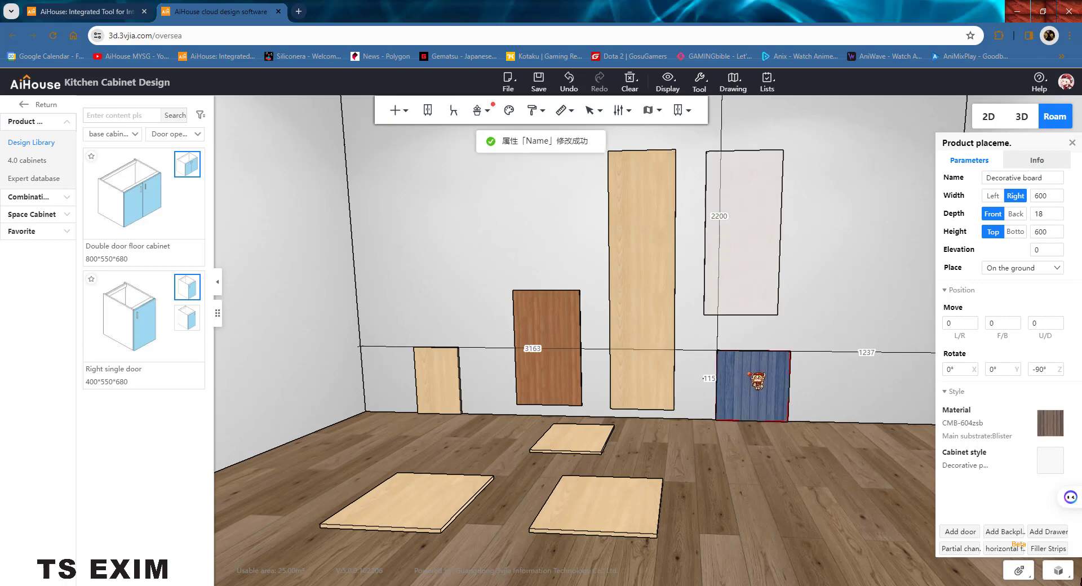
pyautogui.click(1043, 177)
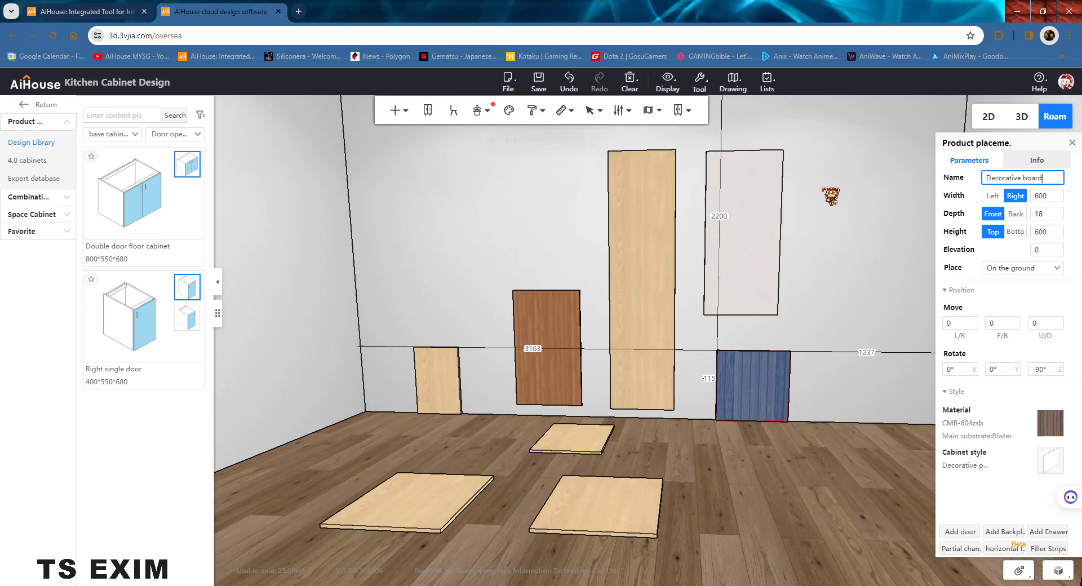
# Show the Other category of special boards in the design library and locate the Super panel (unlimited)
pyautogui.click(135, 133)
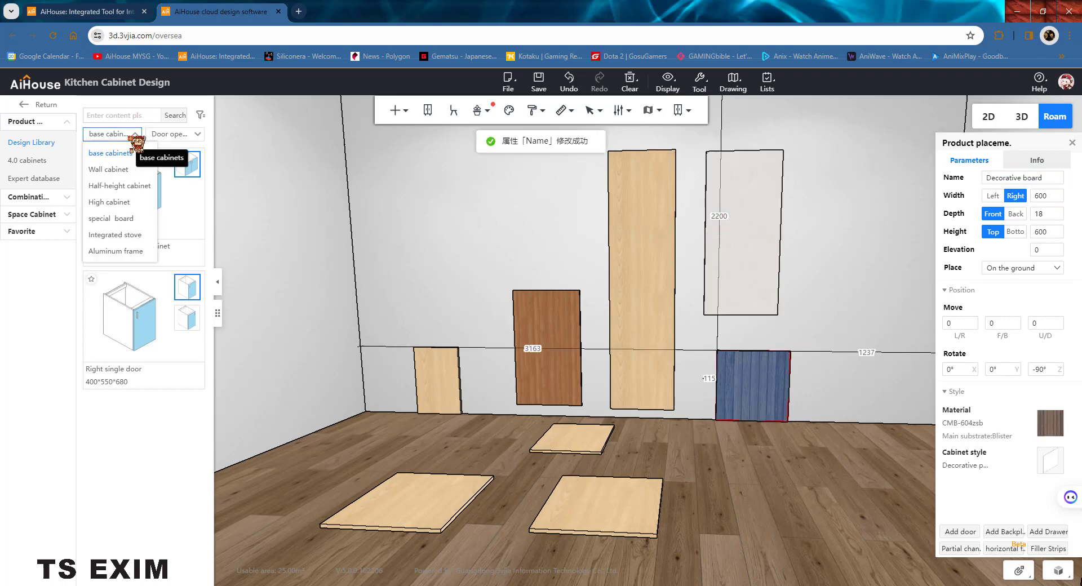
pyautogui.click(112, 218)
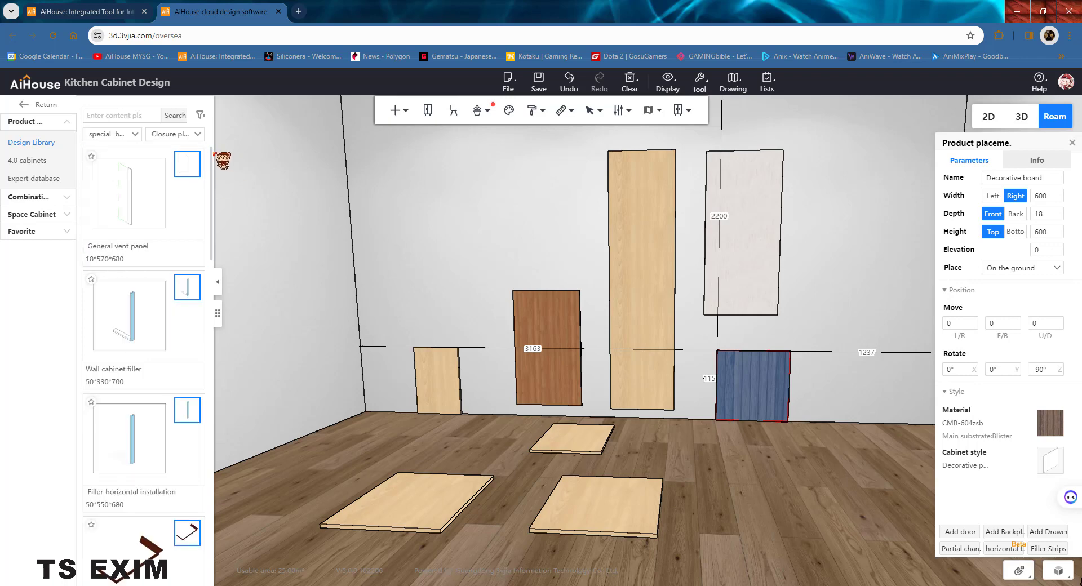
pyautogui.click(193, 135)
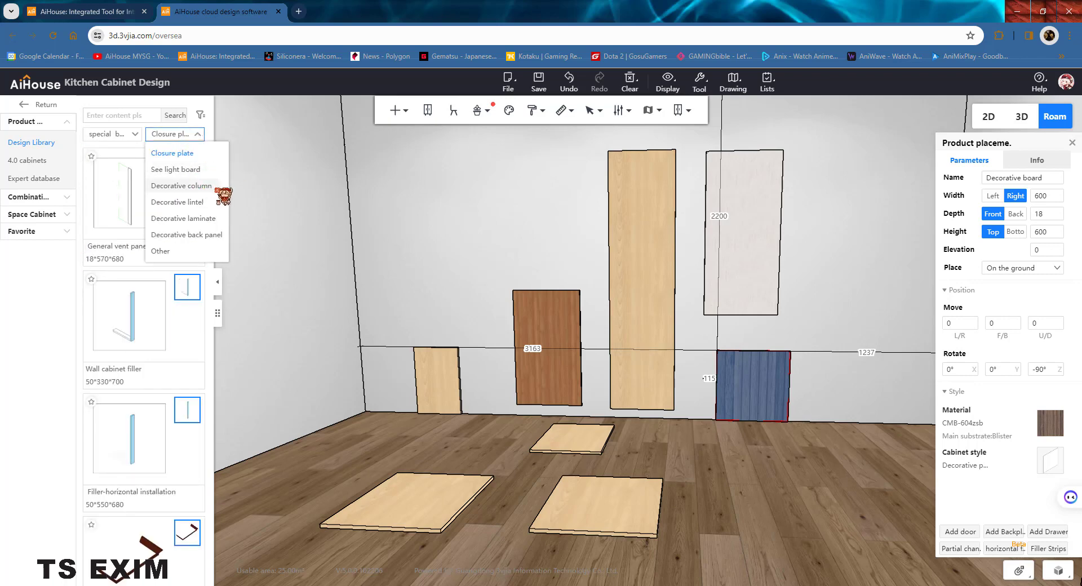
pyautogui.click(169, 251)
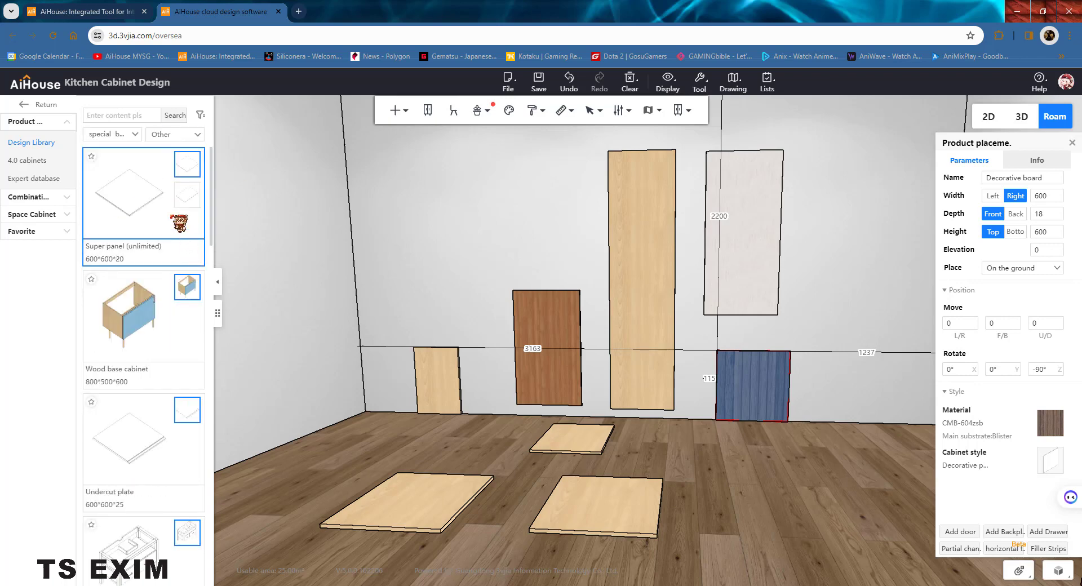
pyautogui.click(148, 200)
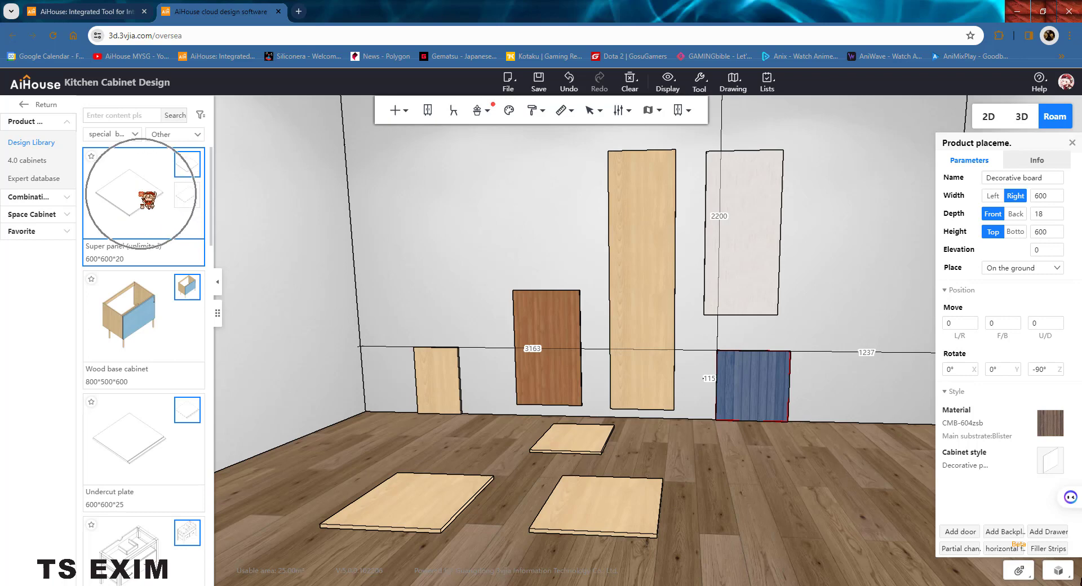
# Compare the commands available for the front super panel on the floor in normal mode and in board selection mode
pyautogui.rightClick(606, 501)
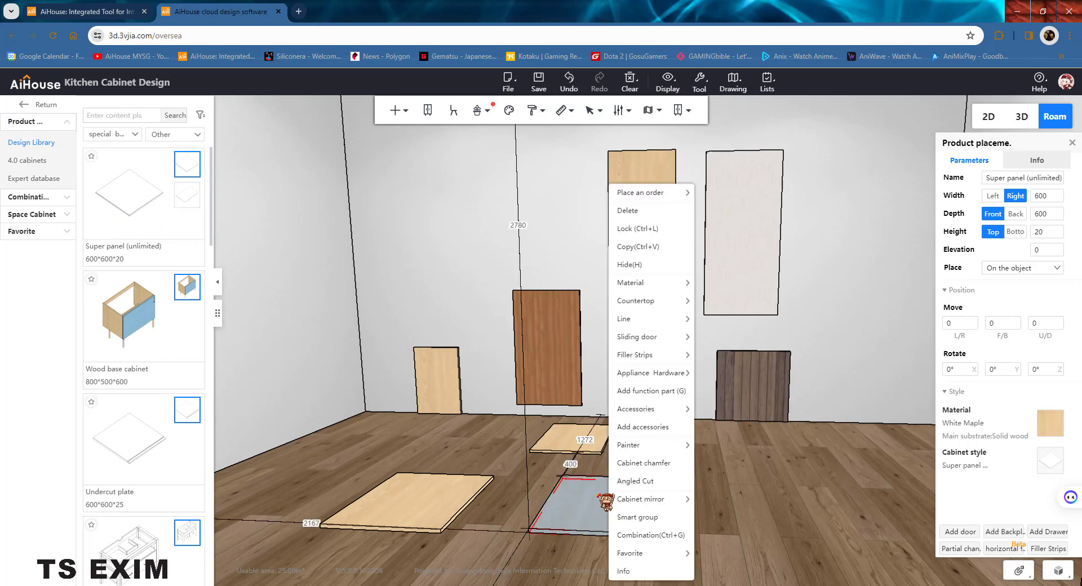
pyautogui.click(823, 316)
pyautogui.press('b')
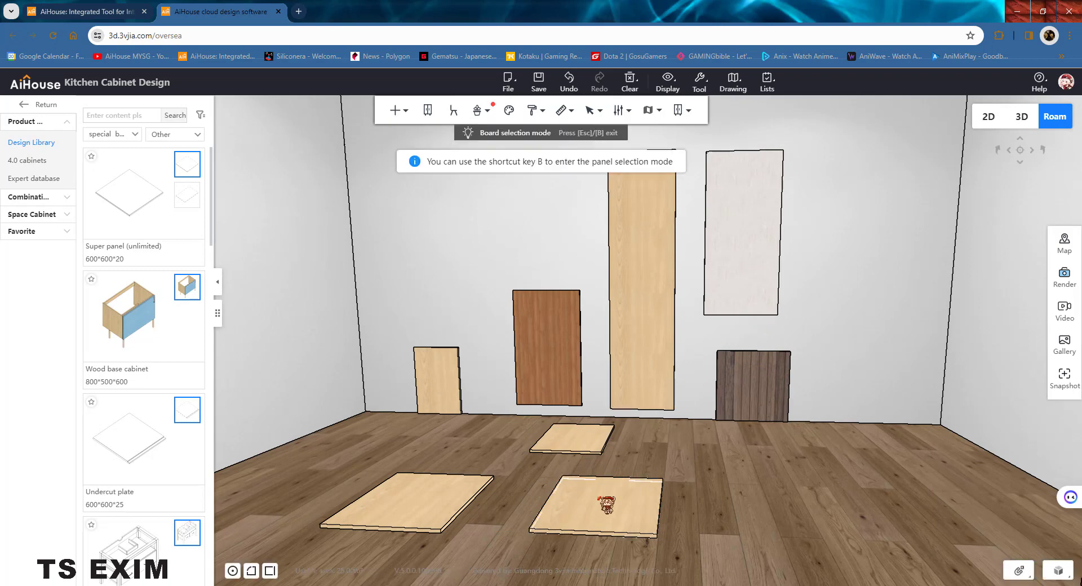
pyautogui.click(607, 504)
pyautogui.rightClick(608, 499)
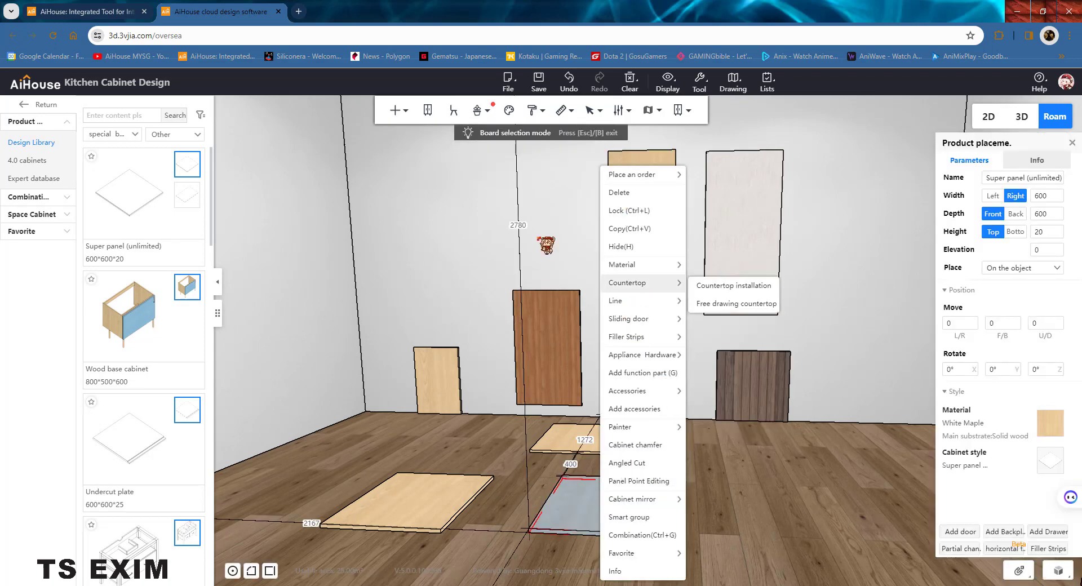
pyautogui.click(850, 240)
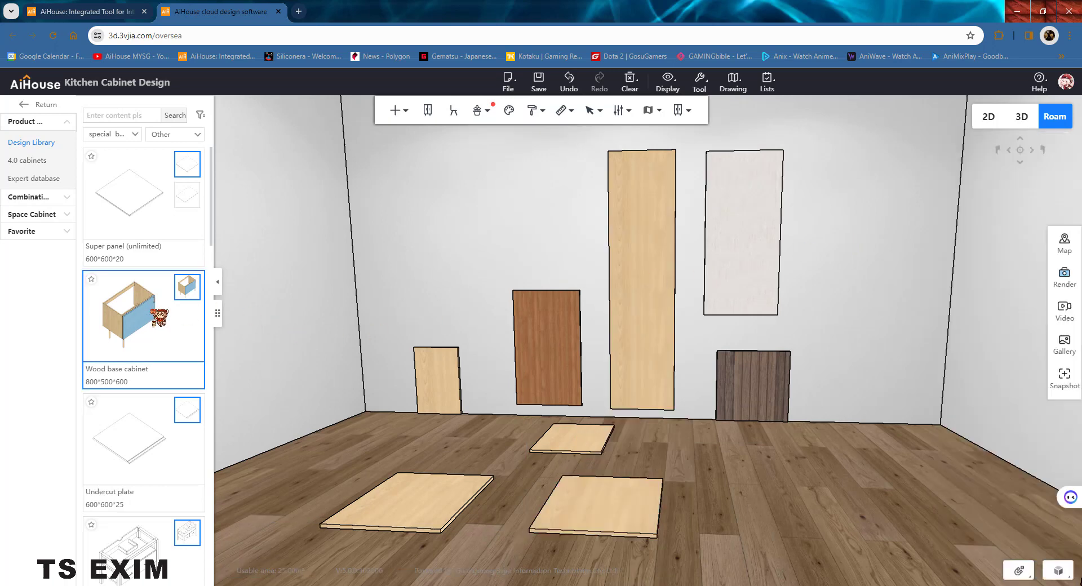
# Browse the special boards under Other, Decorative laminate and Decorative back panel, and check the dark plank panel's parameters
pyautogui.scroll(-4, 163, 315)
pyautogui.scroll(-8, 163, 315)
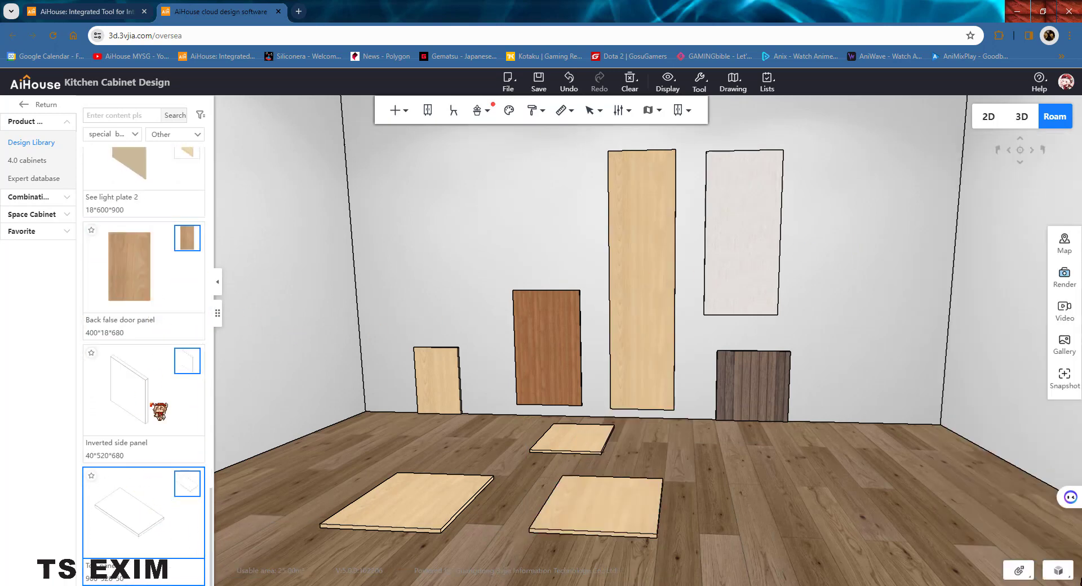
pyautogui.scroll(2, 152, 259)
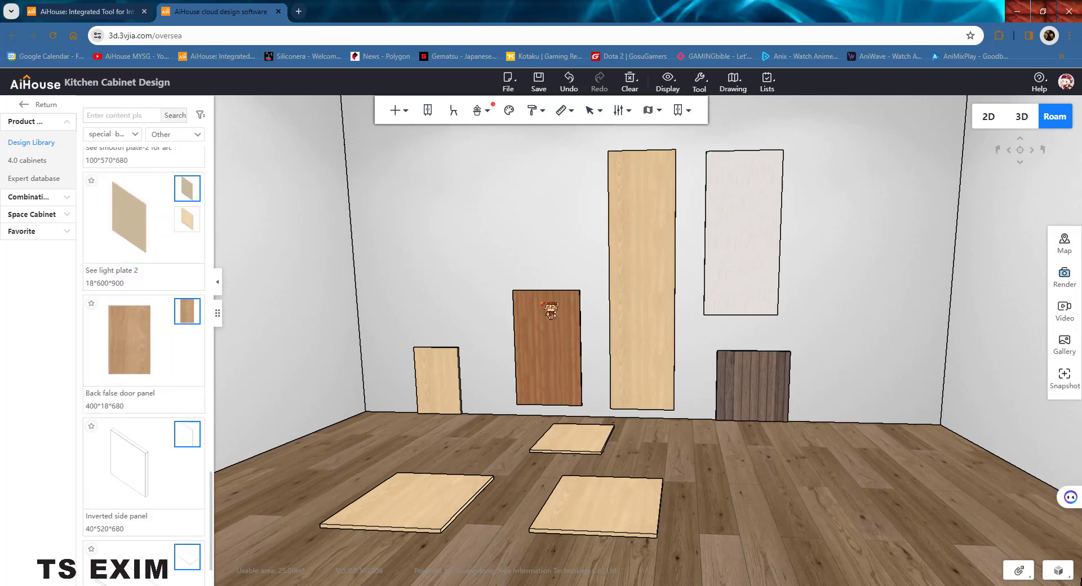
pyautogui.scroll(2, 169, 169)
pyautogui.click(169, 134)
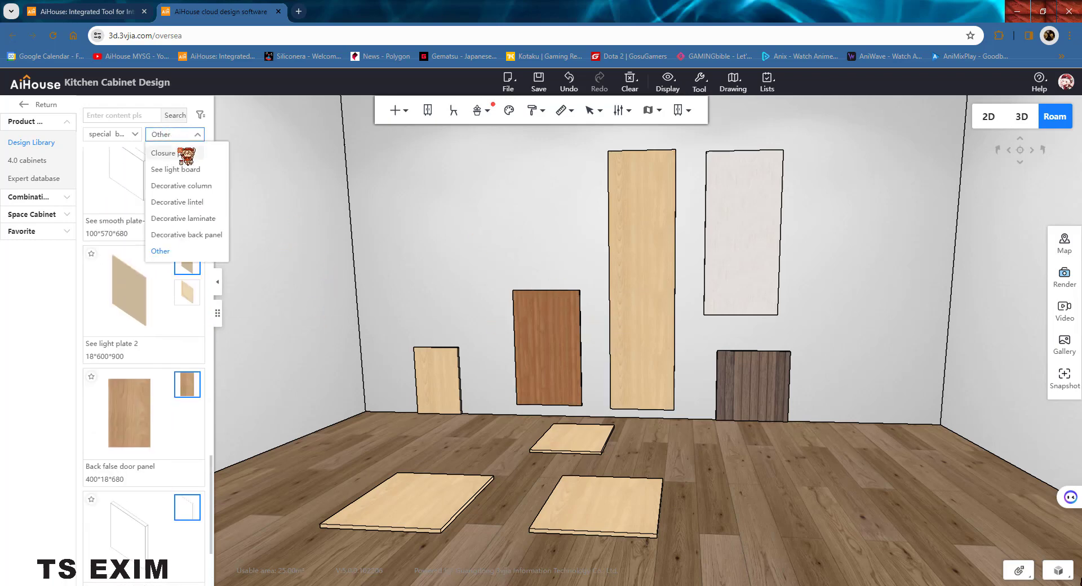
pyautogui.click(210, 221)
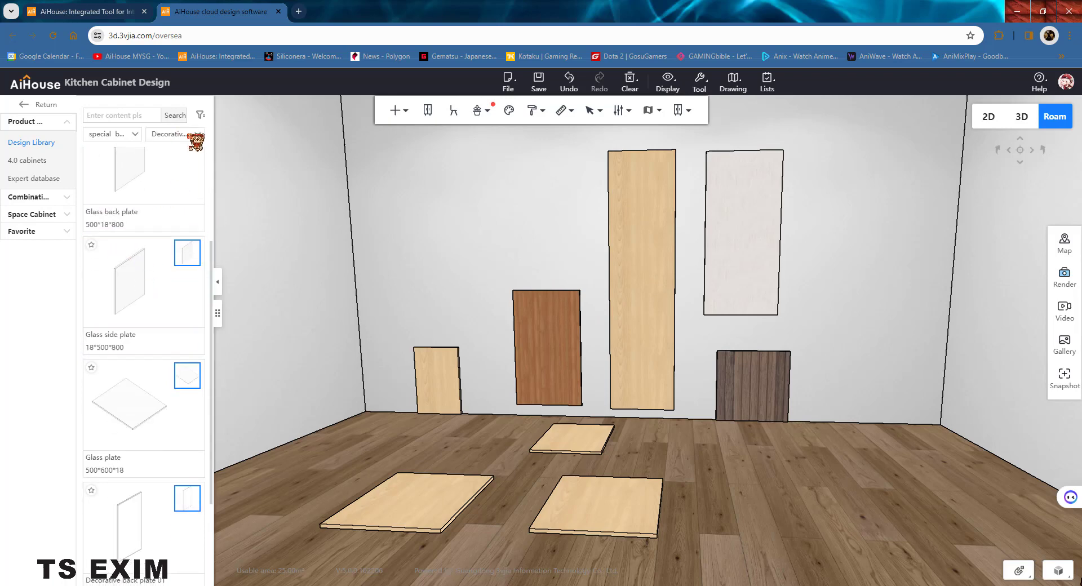
pyautogui.click(194, 136)
pyautogui.click(200, 235)
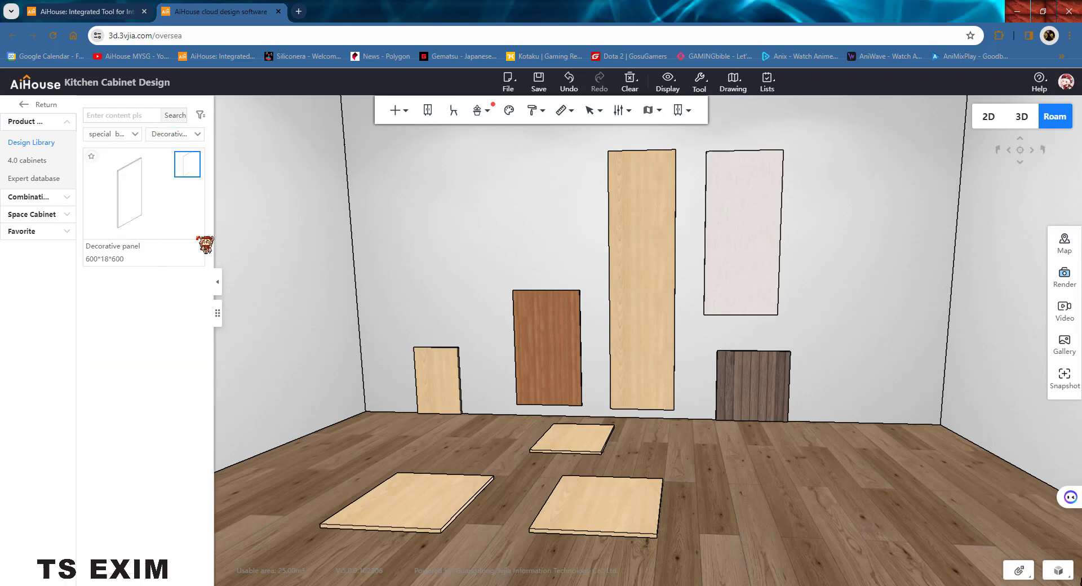
pyautogui.moveTo(776, 399); pyautogui.dragTo(775, 399, button='middle')
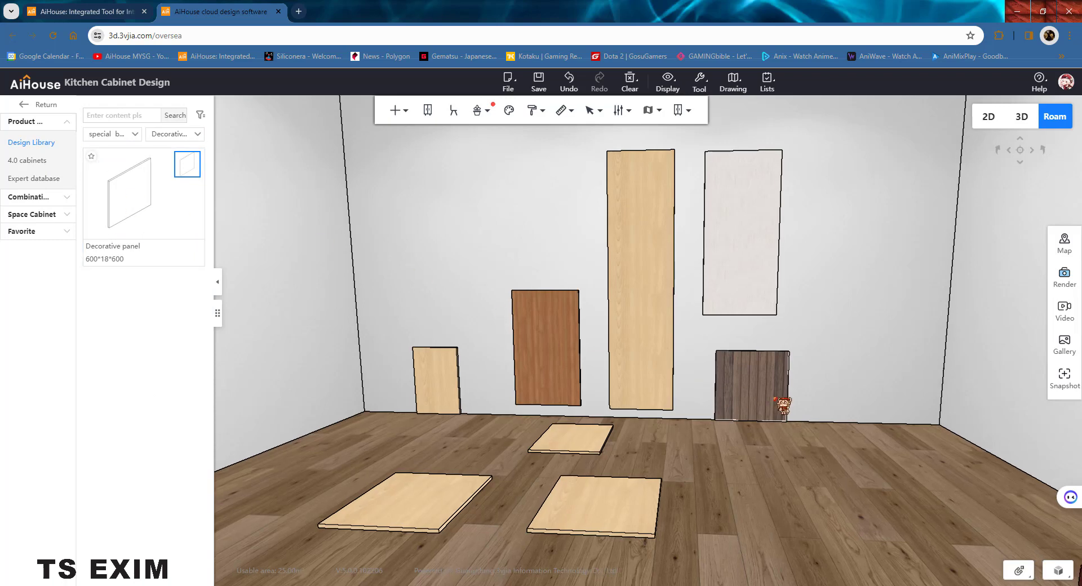
pyautogui.click(765, 401)
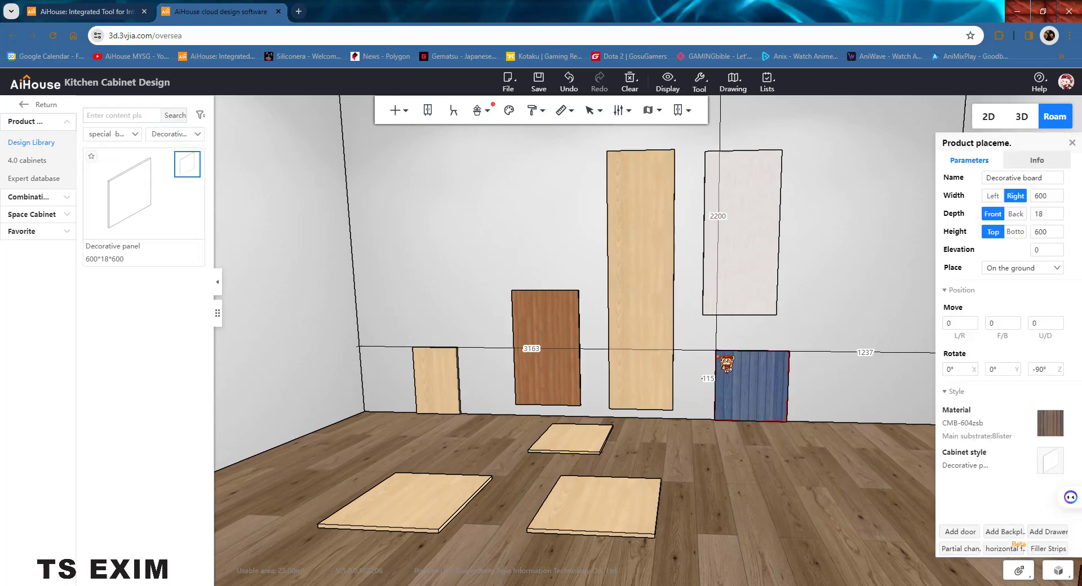
# Convert the tall cabinet visible panel's side board to a door in board selection mode
pyautogui.click(633, 242)
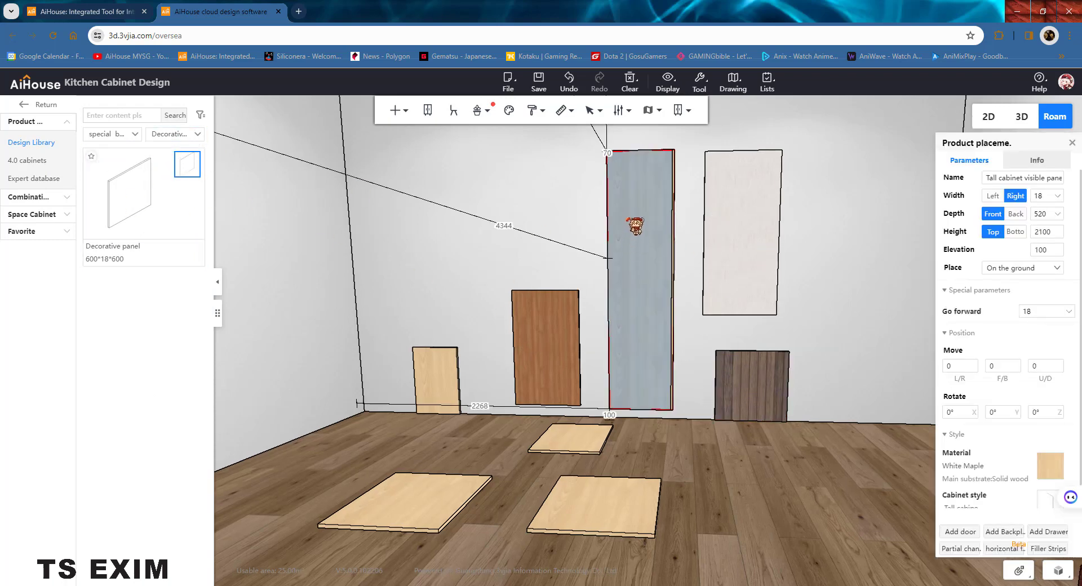
pyautogui.doubleClick(627, 219)
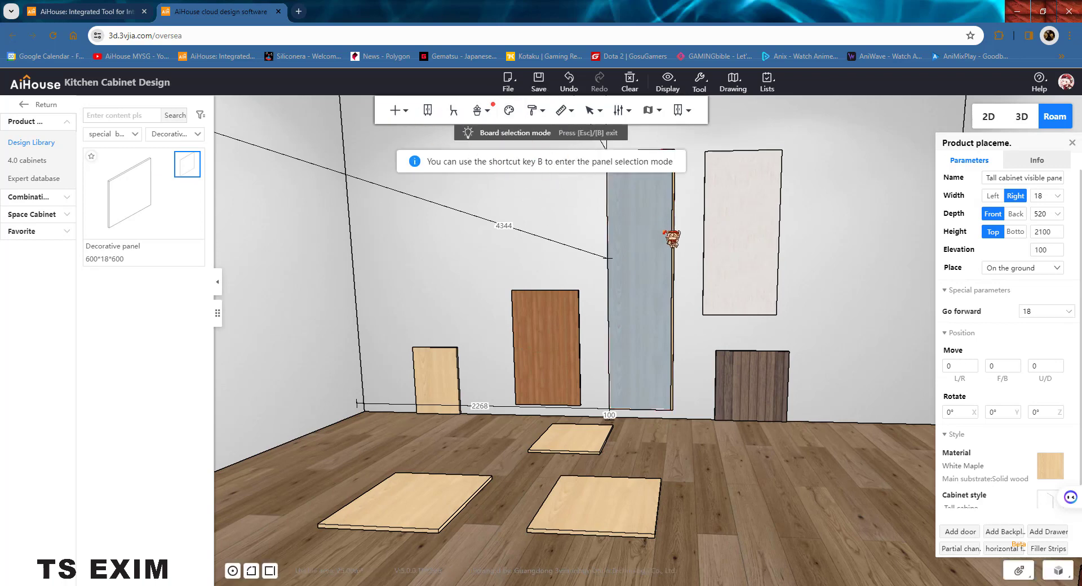
pyautogui.rightClick(638, 222)
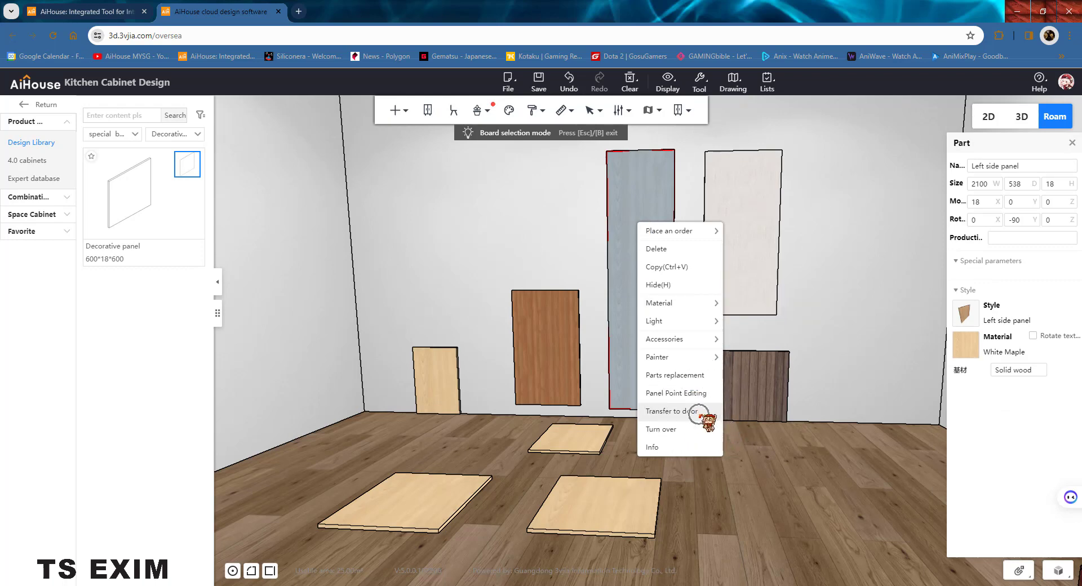
pyautogui.click(699, 412)
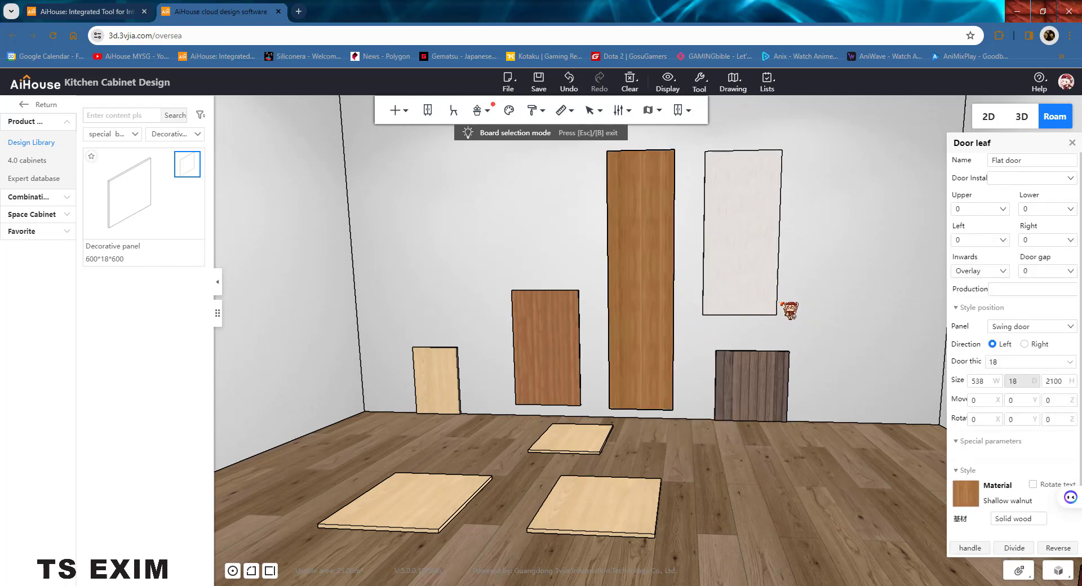
# Open and close the doors to check how the converted tall panel swings
pyautogui.click(808, 308)
pyautogui.press('o')
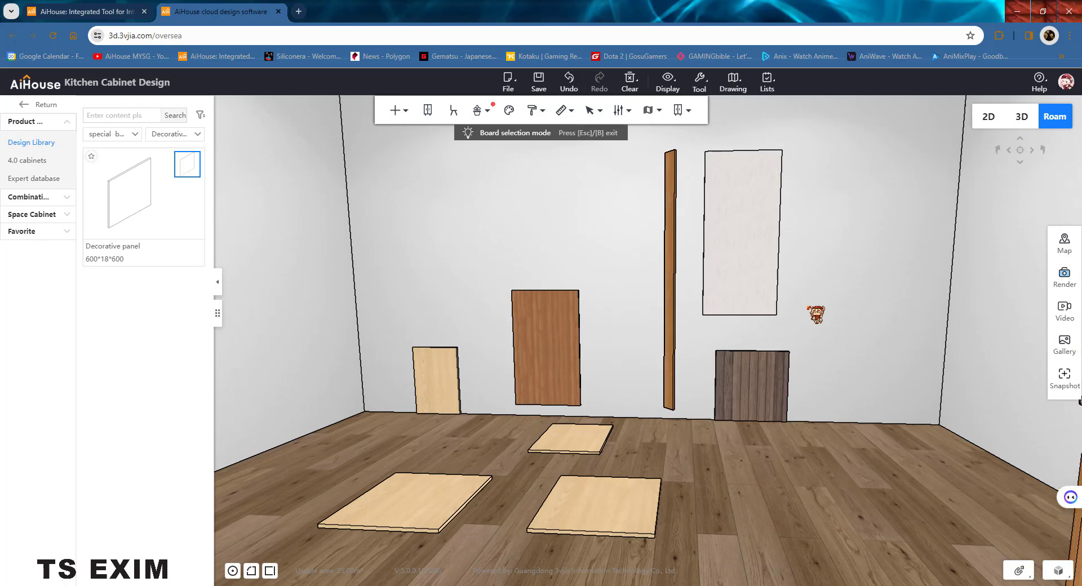
pyautogui.press('o')
# Set the tall door leaf's panel type to Fake door
pyautogui.click(635, 280)
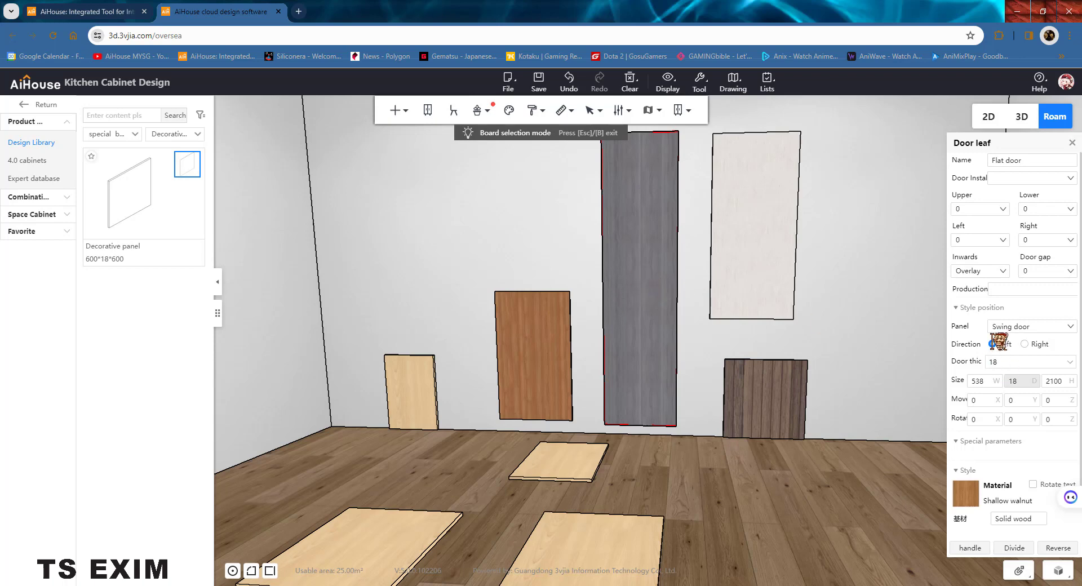
pyautogui.click(1011, 326)
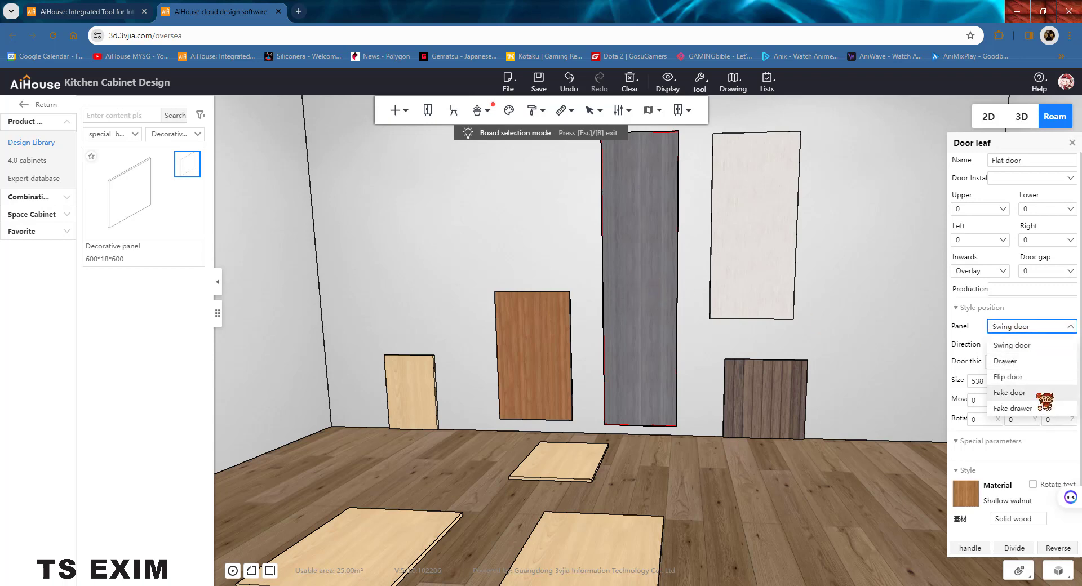
pyautogui.click(1012, 393)
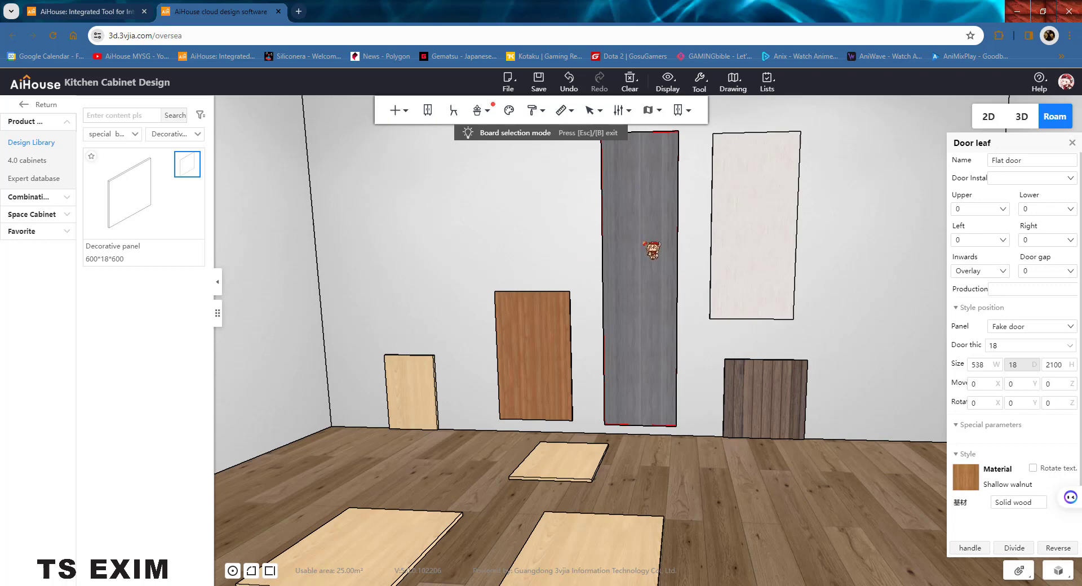
# Replace the tall fake door's panel with the mirror door from the ordinary tablet category under Flat door
pyautogui.rightClick(640, 229)
pyautogui.moveTo(666, 311)
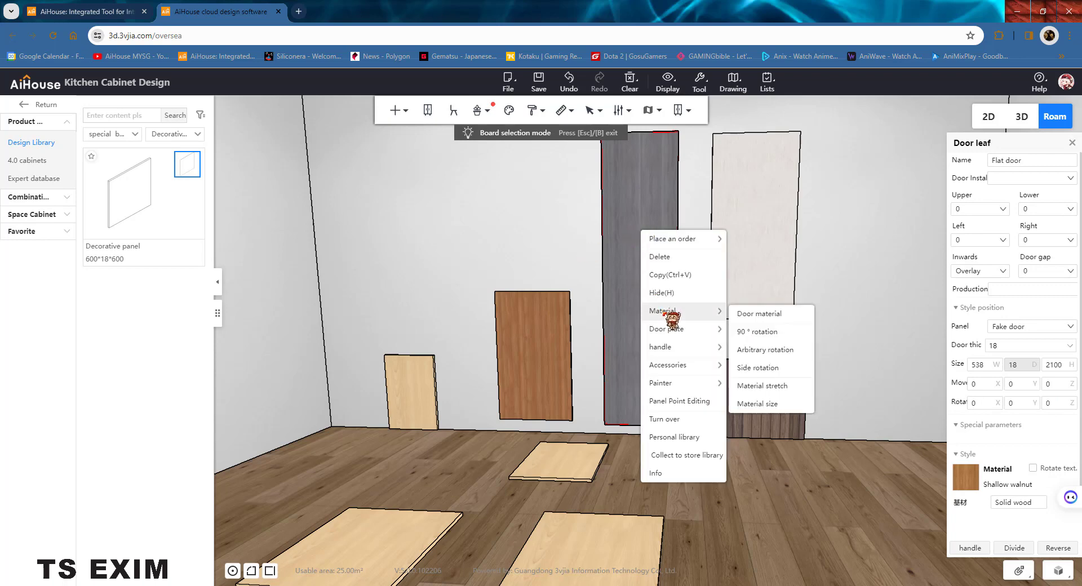
pyautogui.moveTo(675, 333)
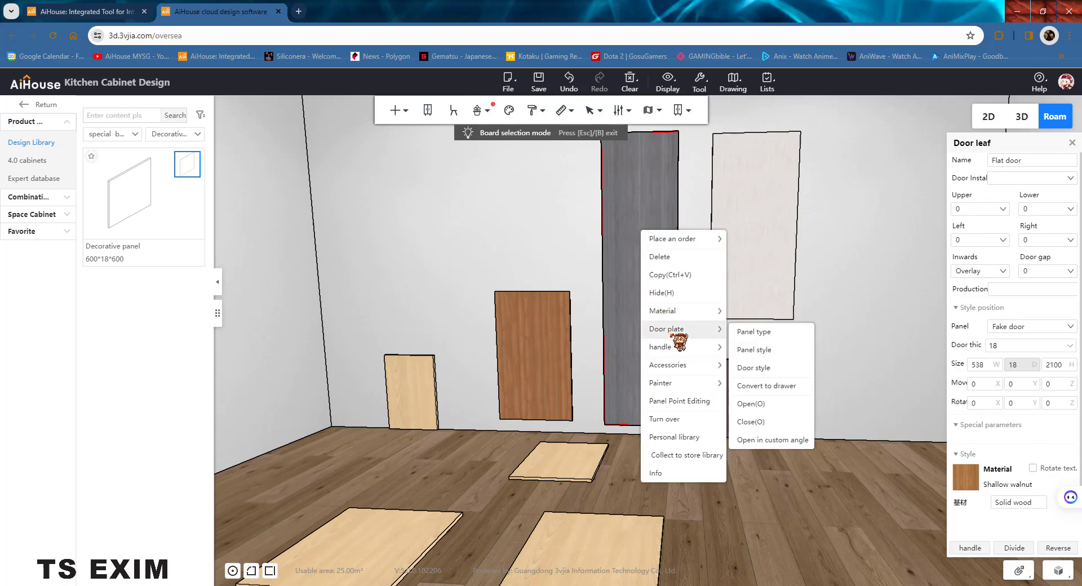
pyautogui.click(755, 333)
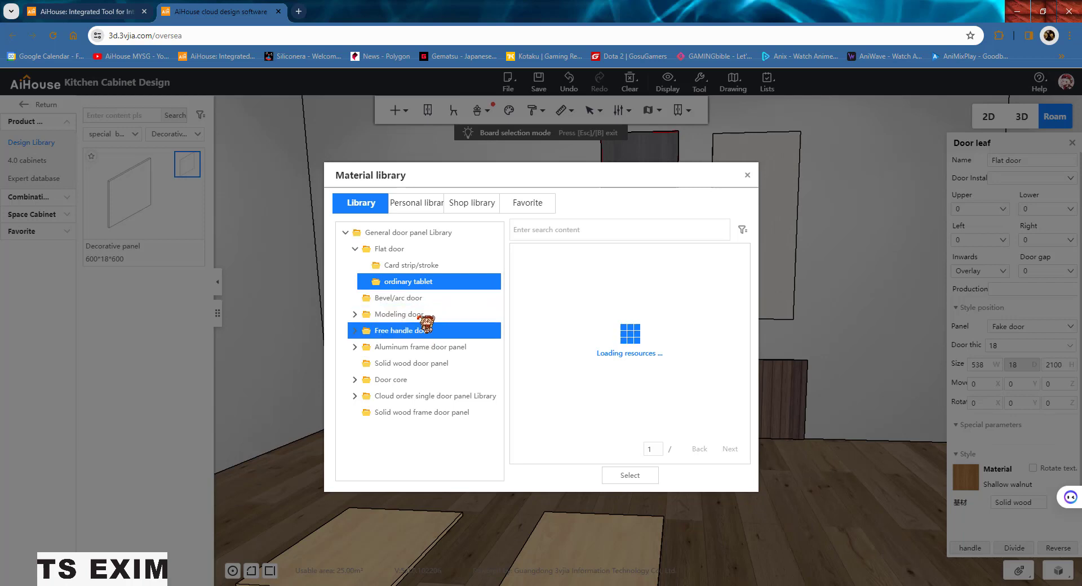
pyautogui.scroll(-6, 620, 315)
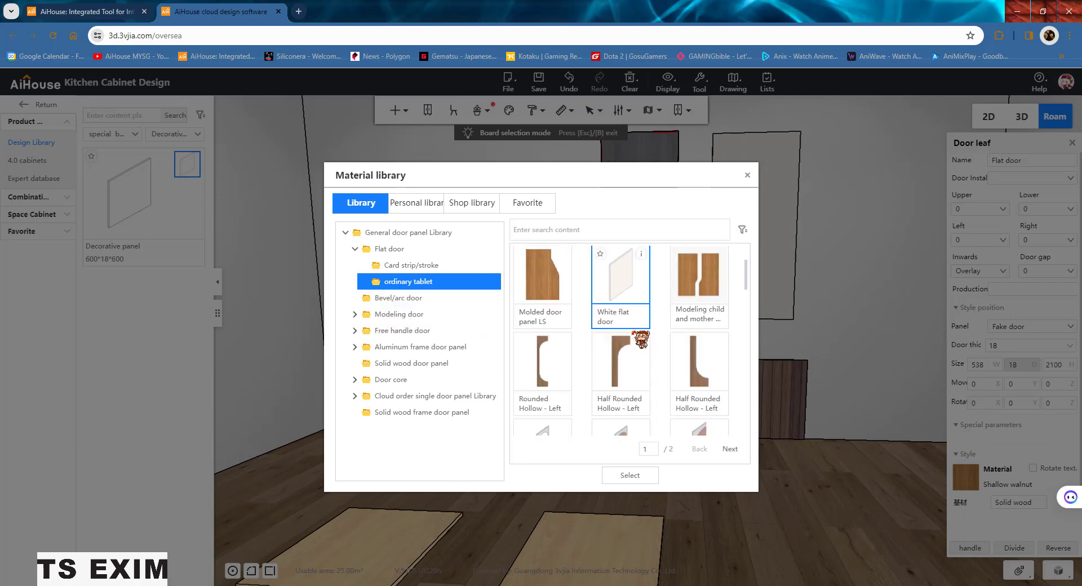
pyautogui.scroll(-5, 603, 338)
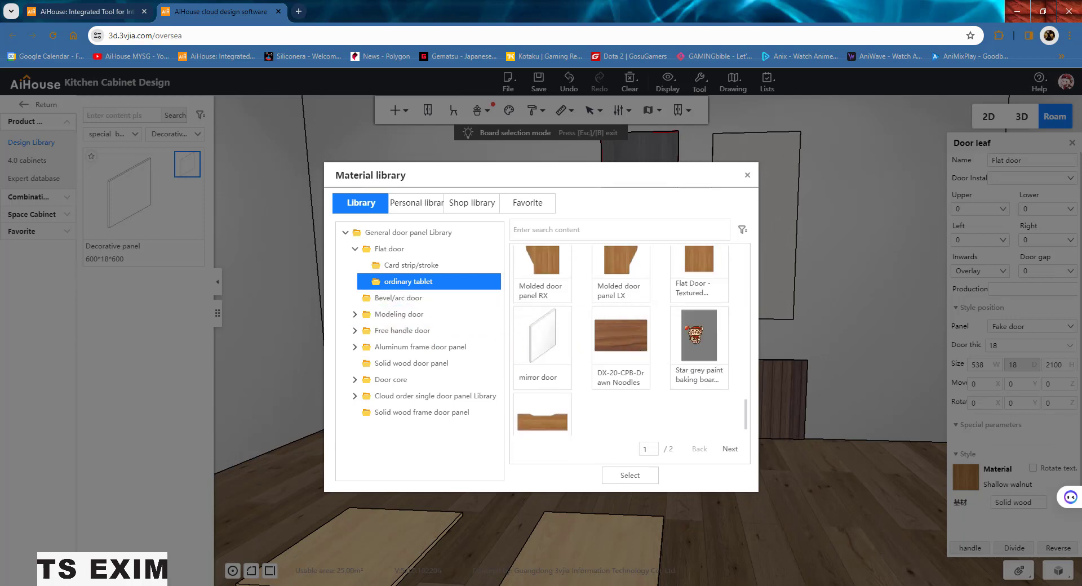
pyautogui.scroll(2, 583, 309)
pyautogui.doubleClick(564, 299)
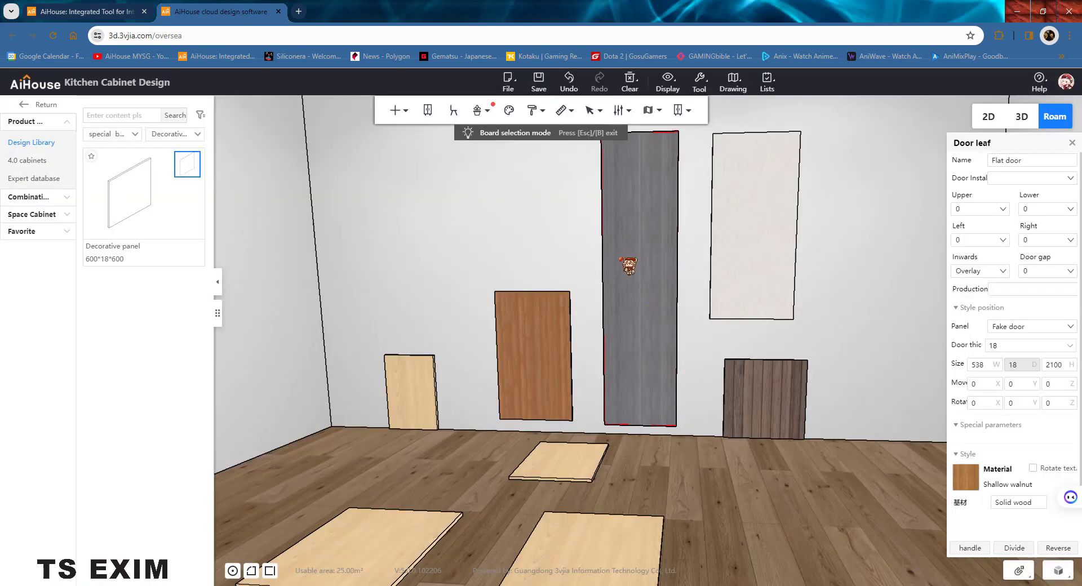
pyautogui.click(687, 290)
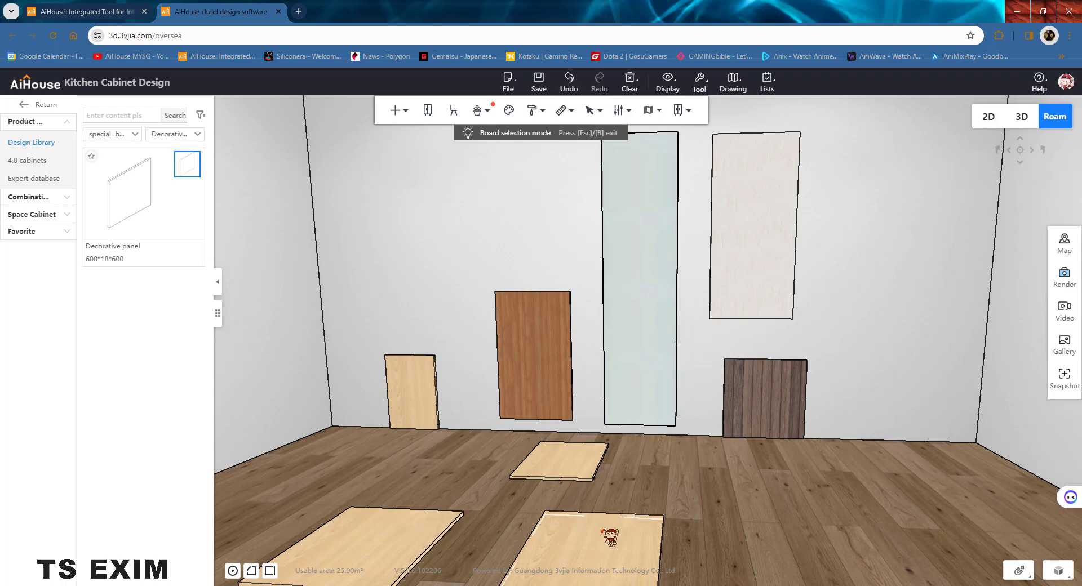
# Convert the upper decorative back panel to a door and set its panel type to Fake door
pyautogui.click(609, 535)
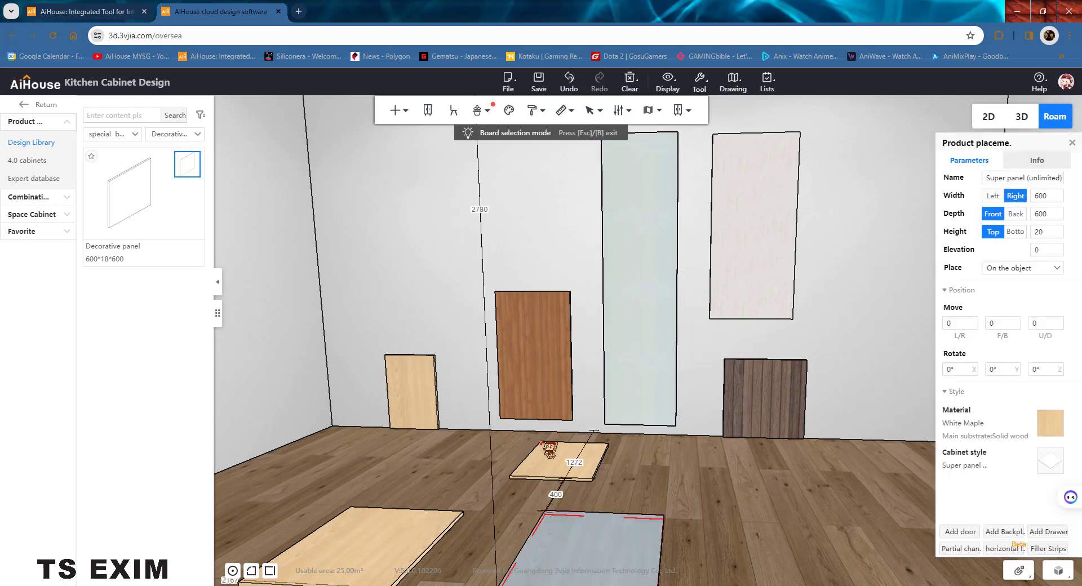
pyautogui.click(762, 252)
pyautogui.rightClick(759, 207)
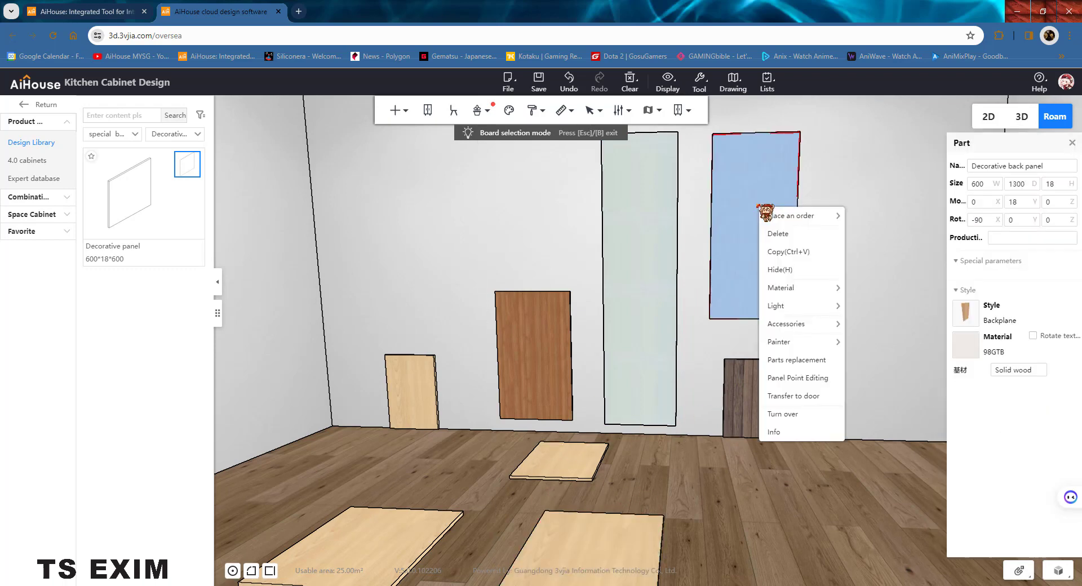
pyautogui.click(794, 397)
pyautogui.click(1026, 334)
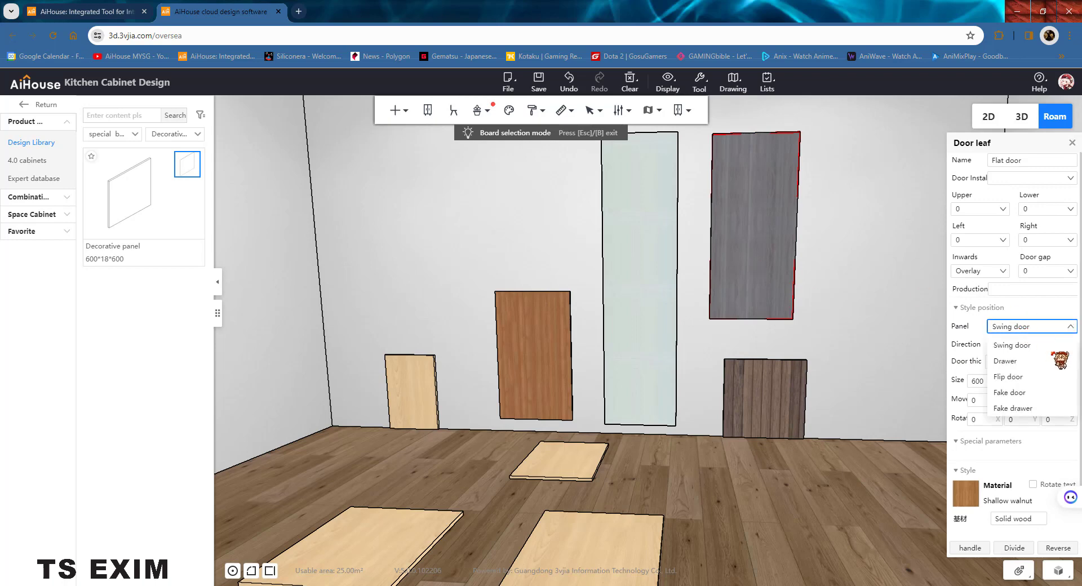
pyautogui.click(1036, 391)
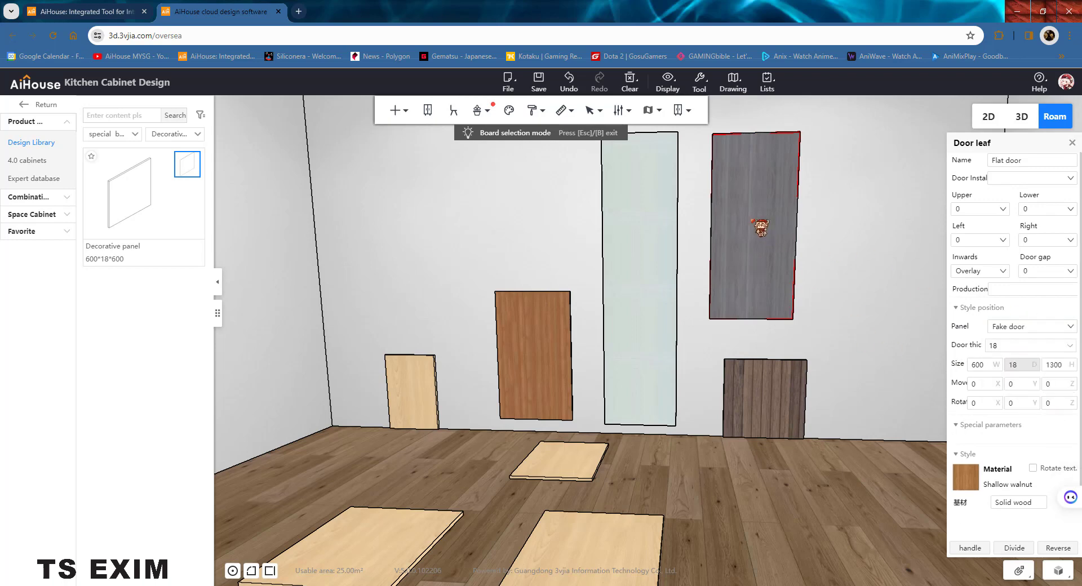
# Open the door panel library for the converted back panel and browse Bevel/arc door and the full frame, square core and diagonal Modeling doors
pyautogui.rightClick(754, 218)
pyautogui.moveTo(800, 321)
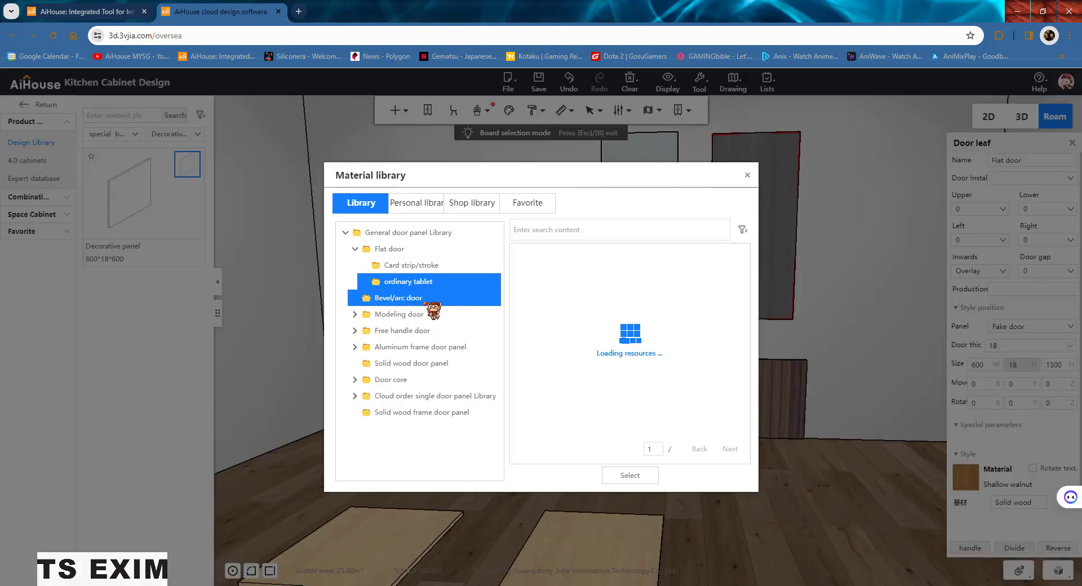
pyautogui.click(422, 298)
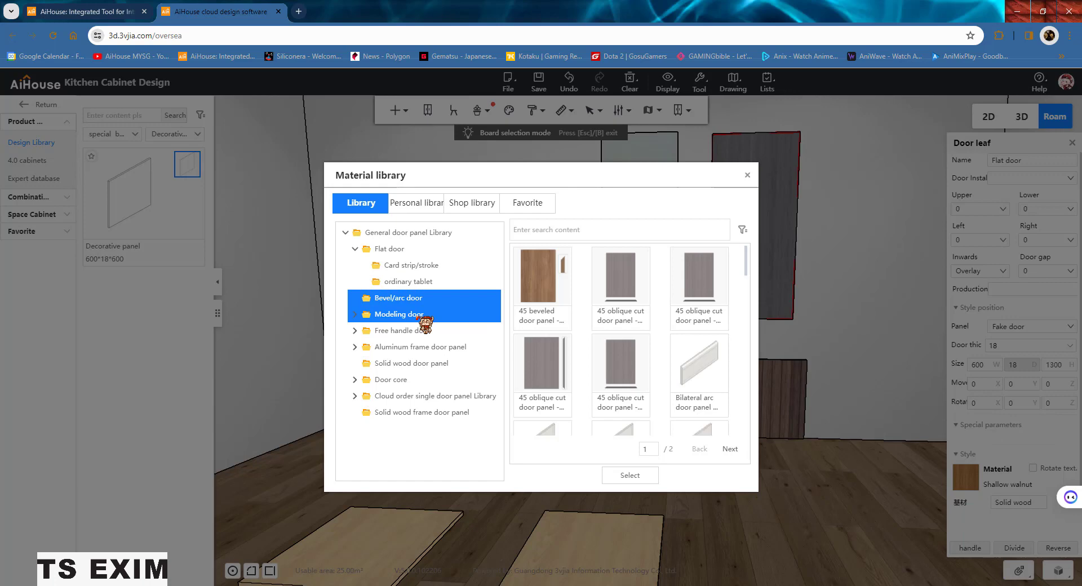
pyautogui.click(422, 314)
pyautogui.click(430, 332)
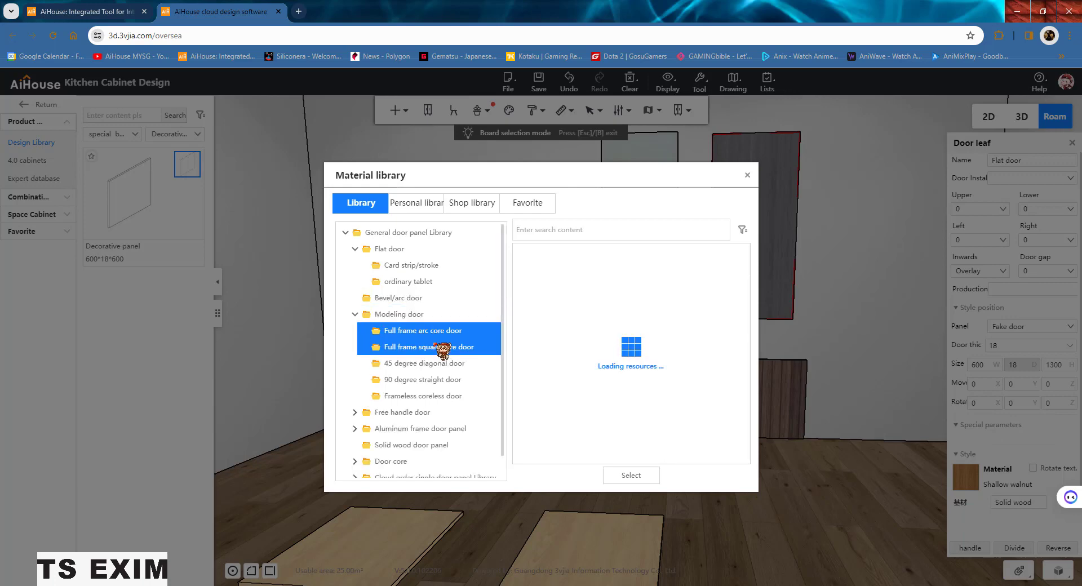
pyautogui.scroll(-1, 633, 338)
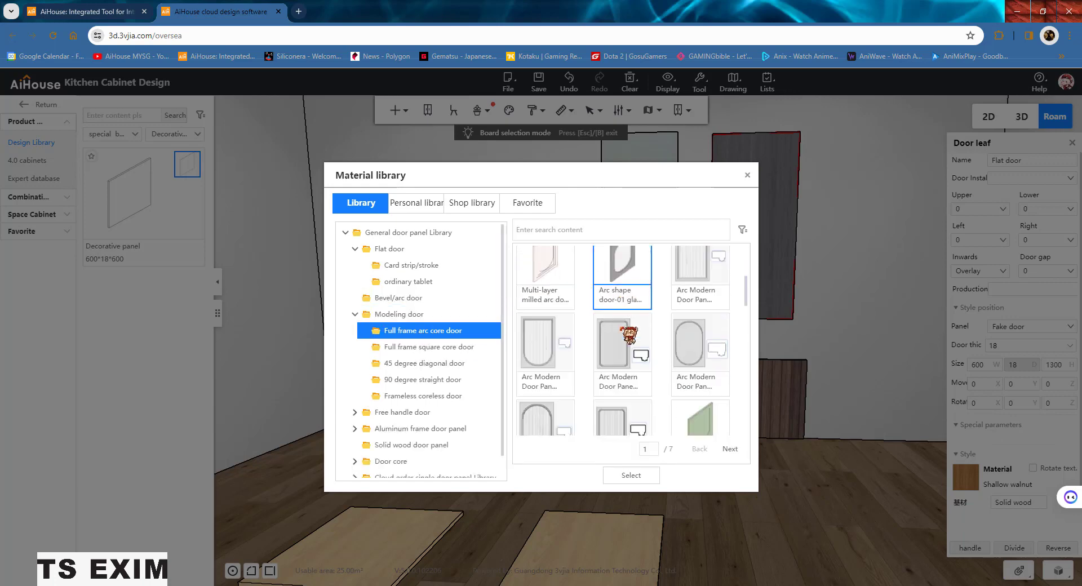
pyautogui.scroll(-5, 622, 347)
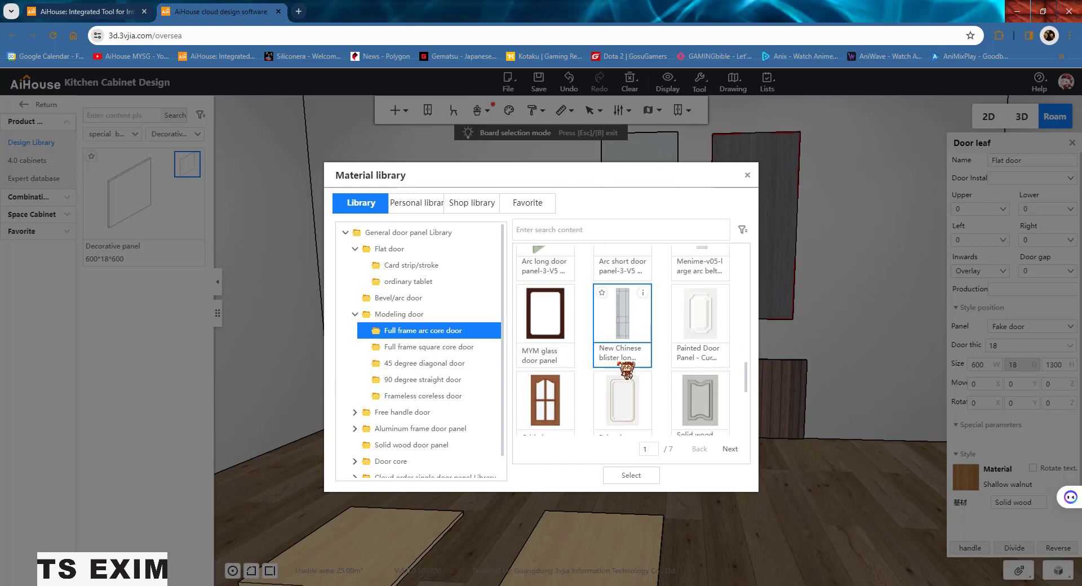
pyautogui.click(449, 347)
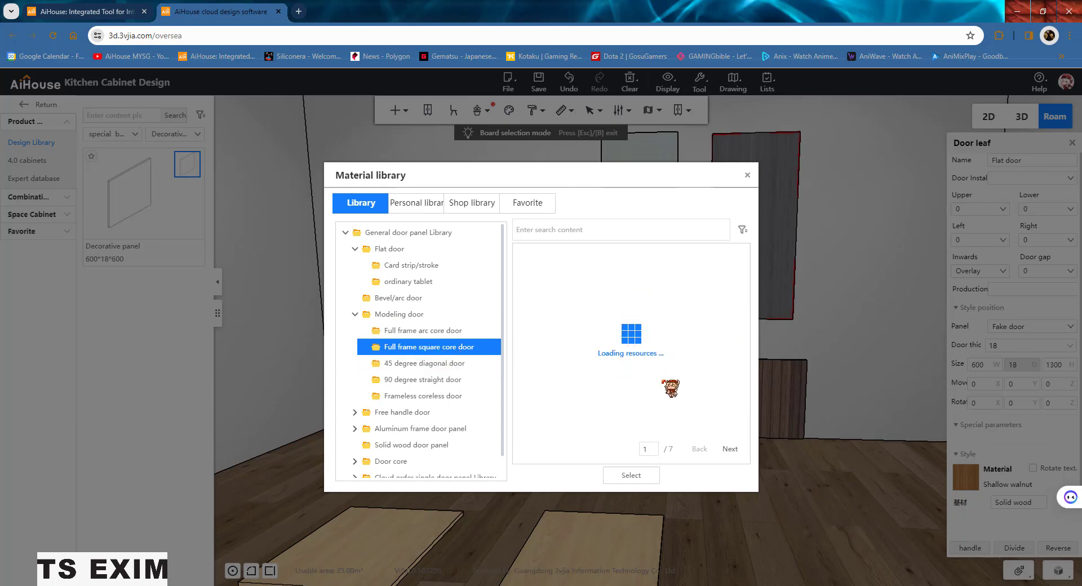
pyautogui.scroll(-4, 616, 327)
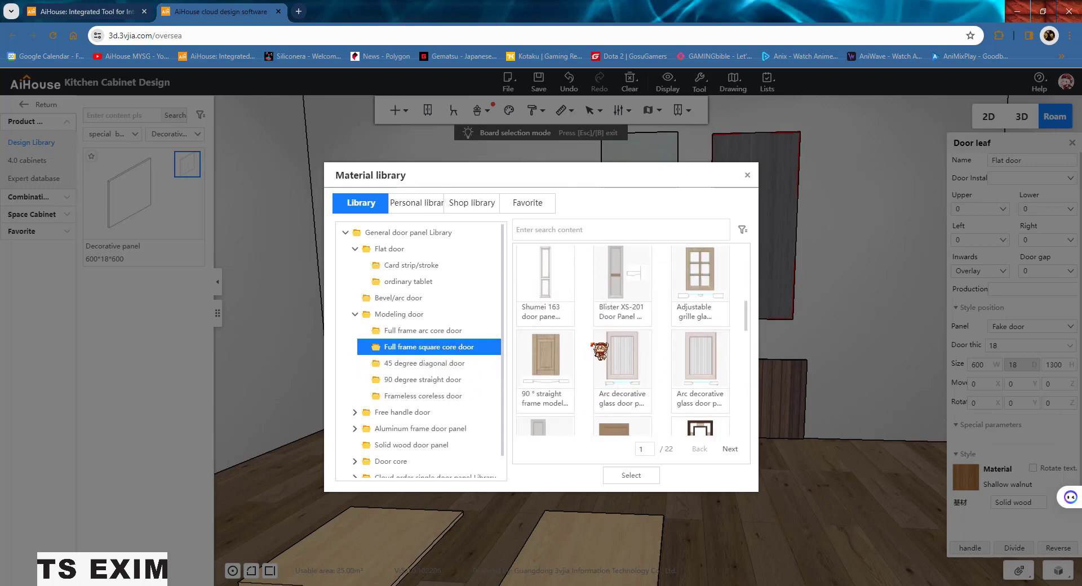
pyautogui.scroll(-2, 600, 350)
pyautogui.click(424, 363)
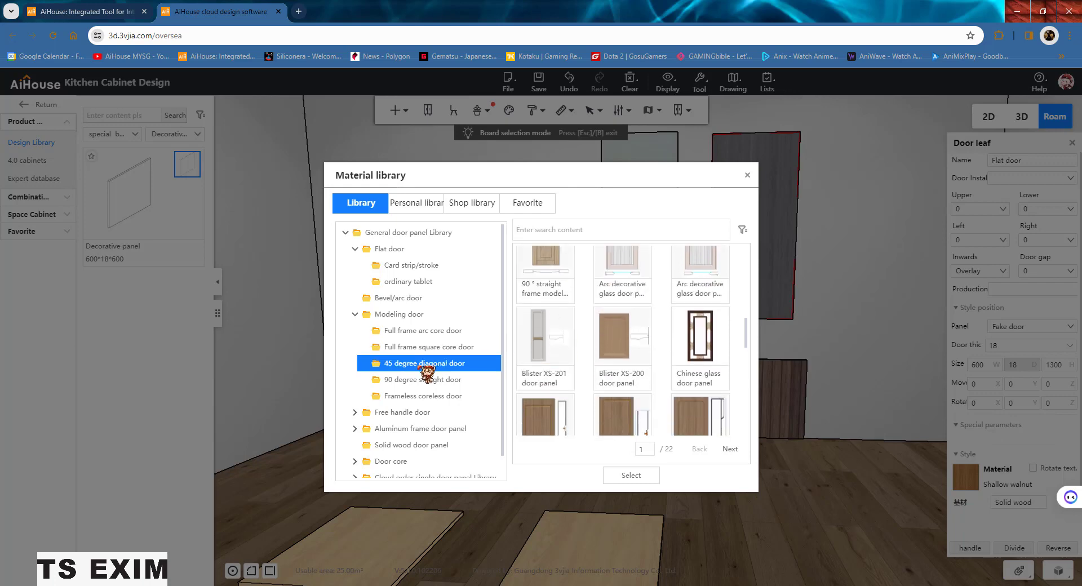
# Apply the vertical arc grille door panel from the Frameless coreless door category to the converted back panel
pyautogui.click(423, 396)
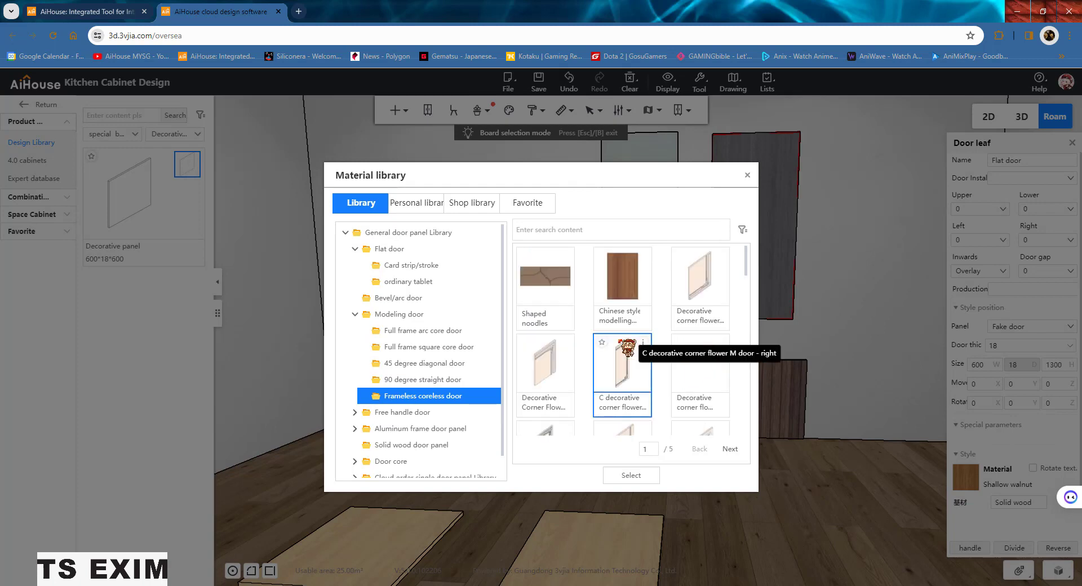
pyautogui.scroll(-5, 625, 361)
pyautogui.scroll(-3, 539, 358)
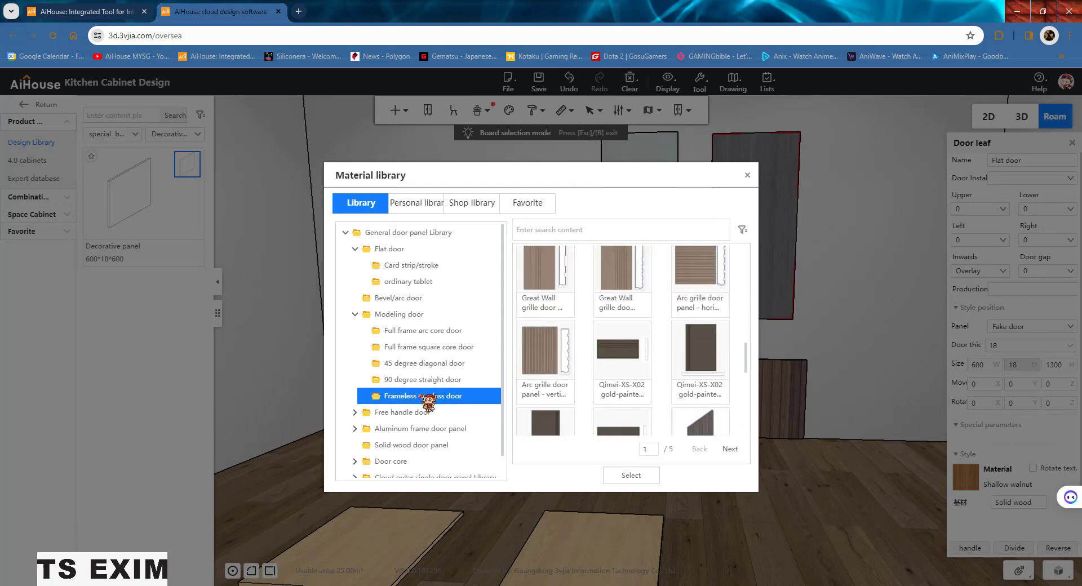
pyautogui.doubleClick(538, 350)
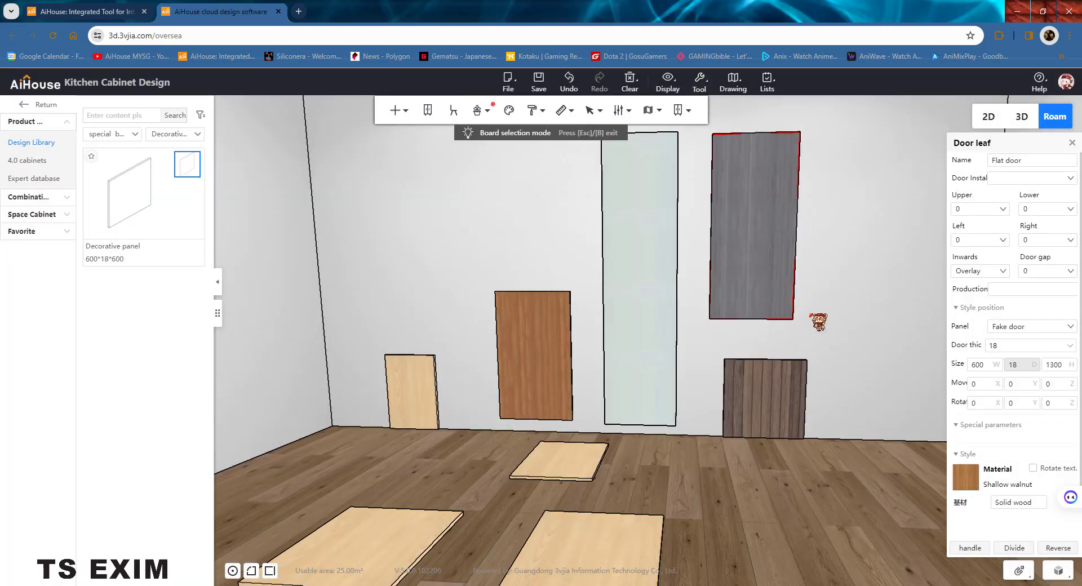
# Examine the arc grille door panel's ribbed profile up close and its look beside the other panels on the wall
pyautogui.scroll(6, 829, 261)
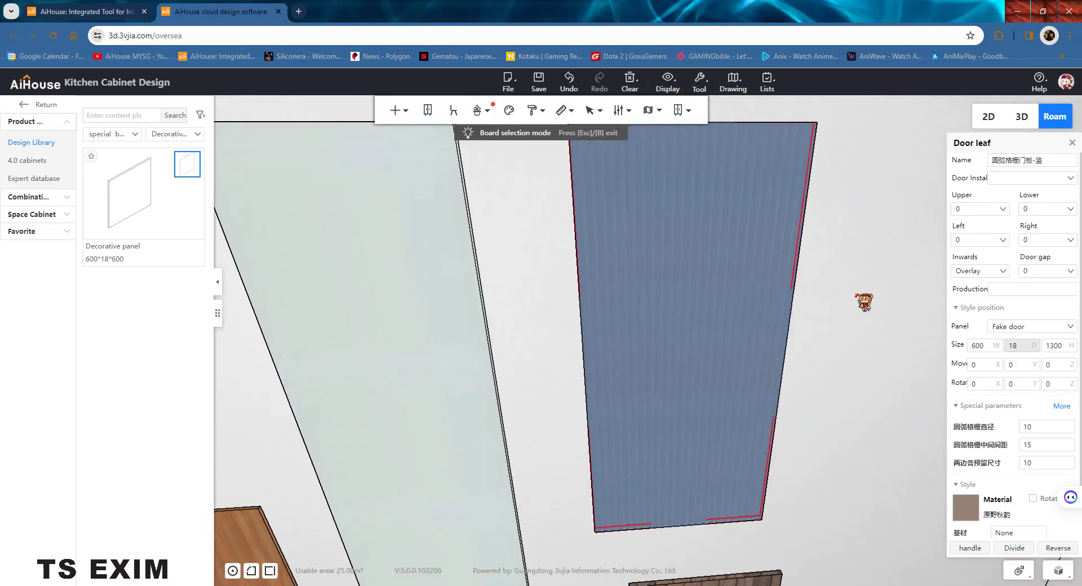
pyautogui.scroll(4, 825, 389)
pyautogui.scroll(-3, 824, 387)
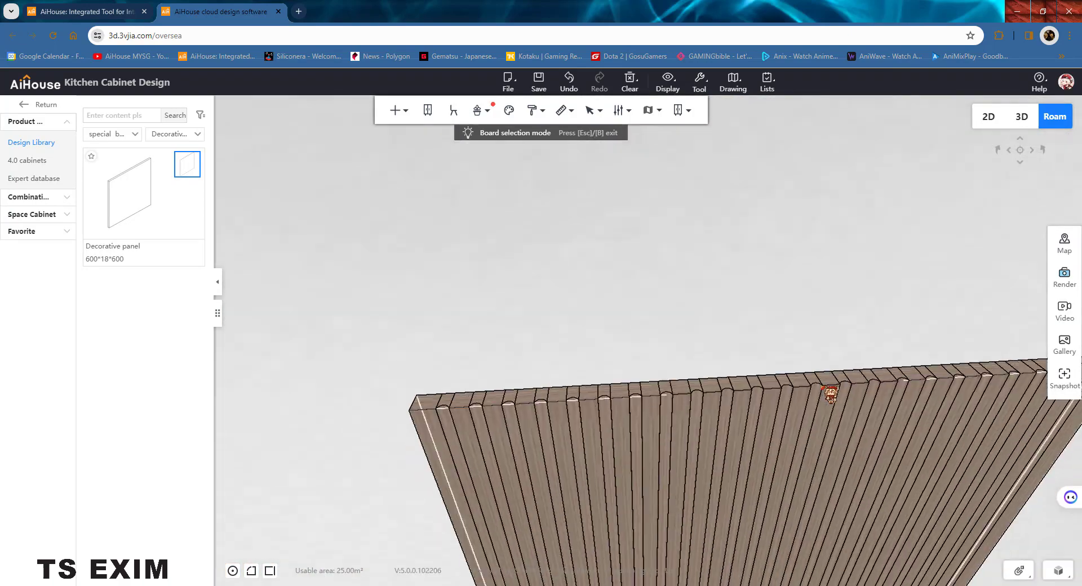
pyautogui.moveTo(784, 405); pyautogui.dragTo(754, 299)
pyautogui.scroll(-3, 754, 299)
pyautogui.scroll(-2, 755, 299)
pyautogui.moveTo(746, 238); pyautogui.dragTo(744, 251, button='middle')
pyautogui.click(744, 252)
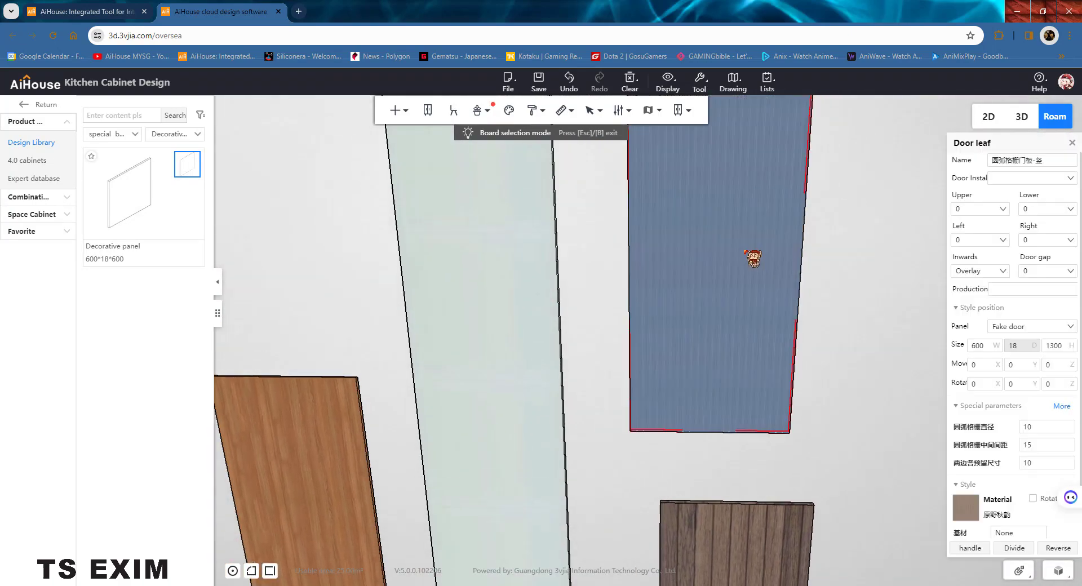
pyautogui.scroll(-2, 840, 282)
pyautogui.moveTo(859, 192); pyautogui.dragTo(867, 320)
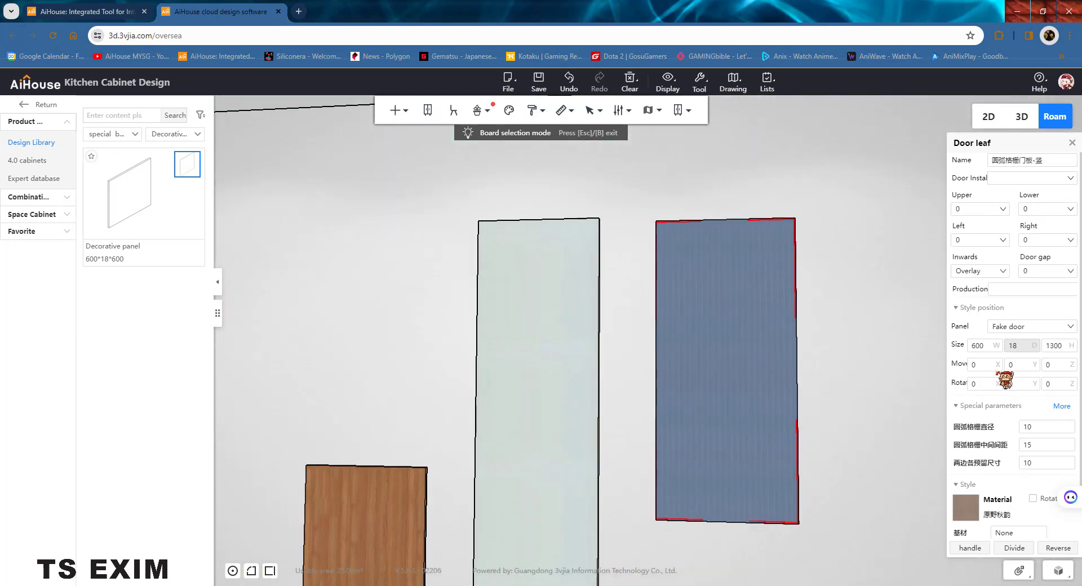
pyautogui.click(884, 363)
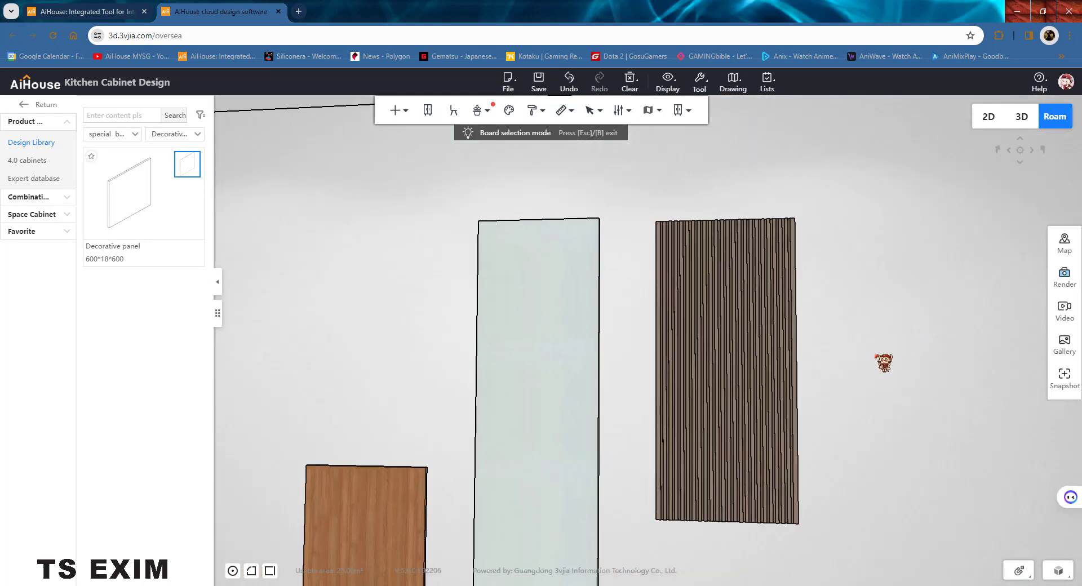
pyautogui.scroll(-2, 859, 344)
pyautogui.moveTo(862, 363); pyautogui.dragTo(768, 333)
pyautogui.click(800, 330)
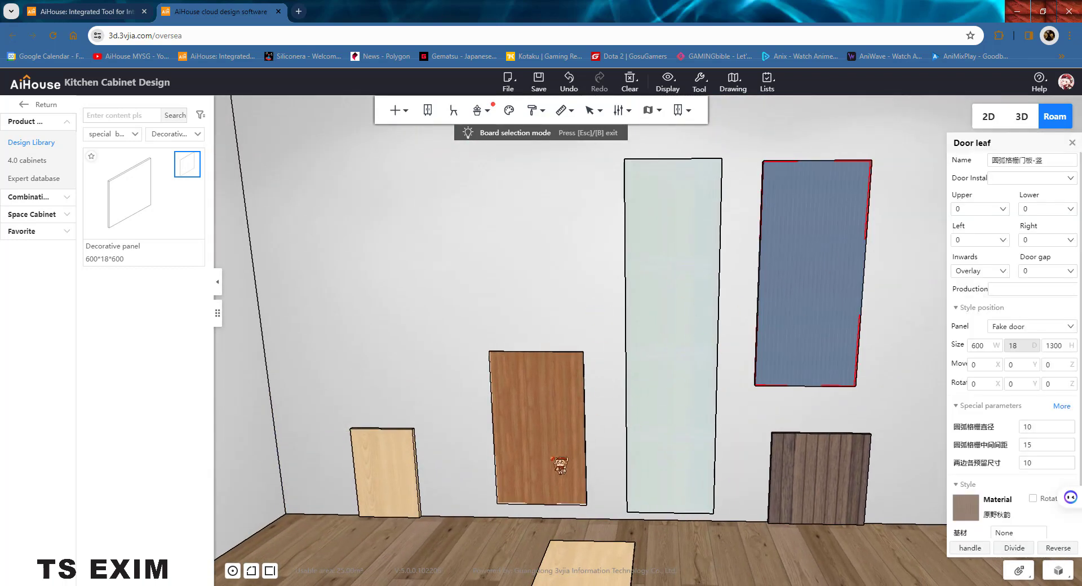
# Open the brown Yunmu 1mm seam plate for editing in Storage Furniture Design
pyautogui.click(536, 446)
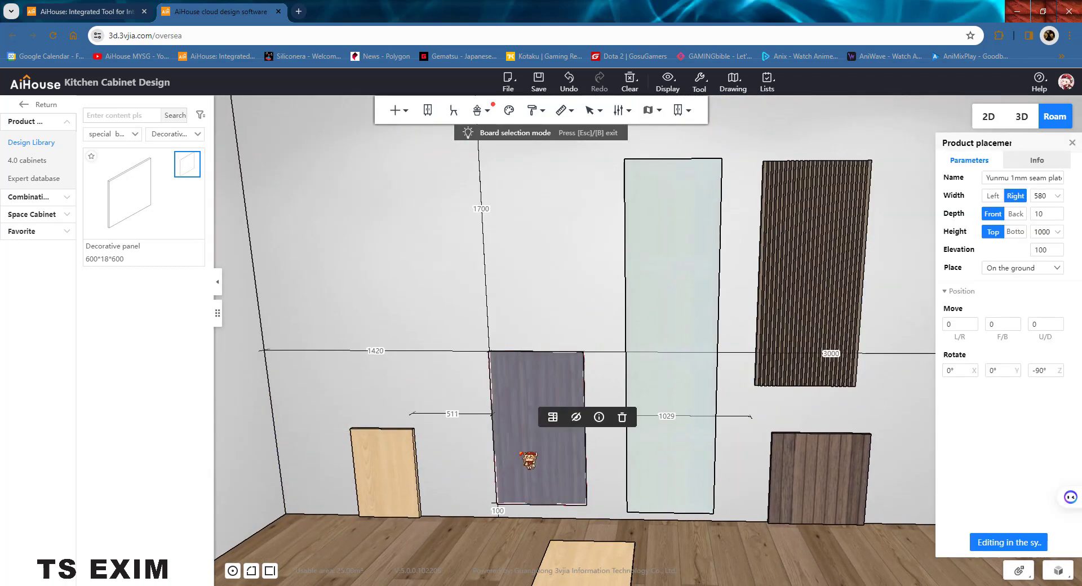
pyautogui.click(552, 417)
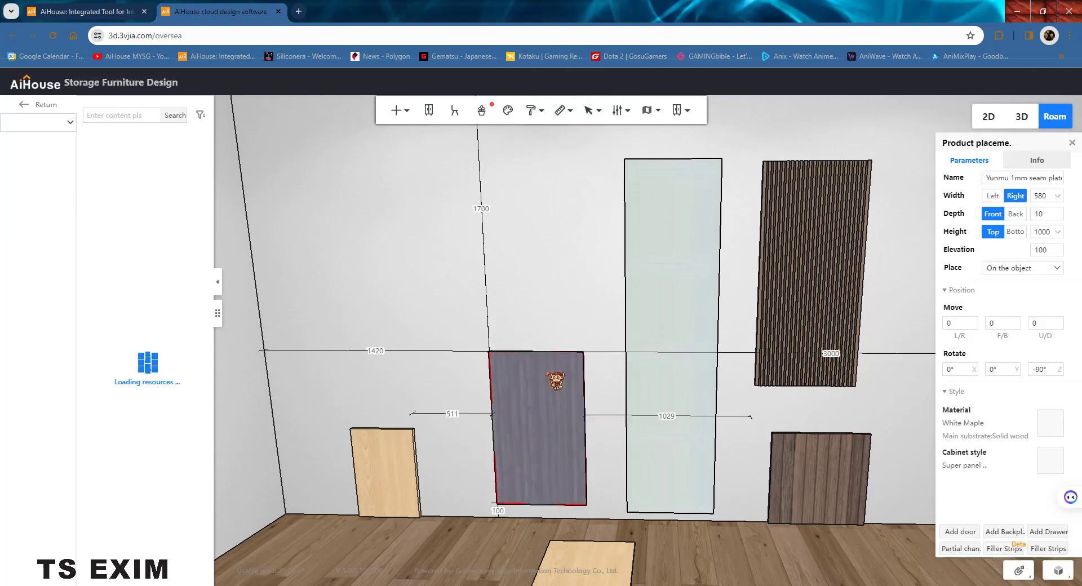
pyautogui.rightClick(550, 373)
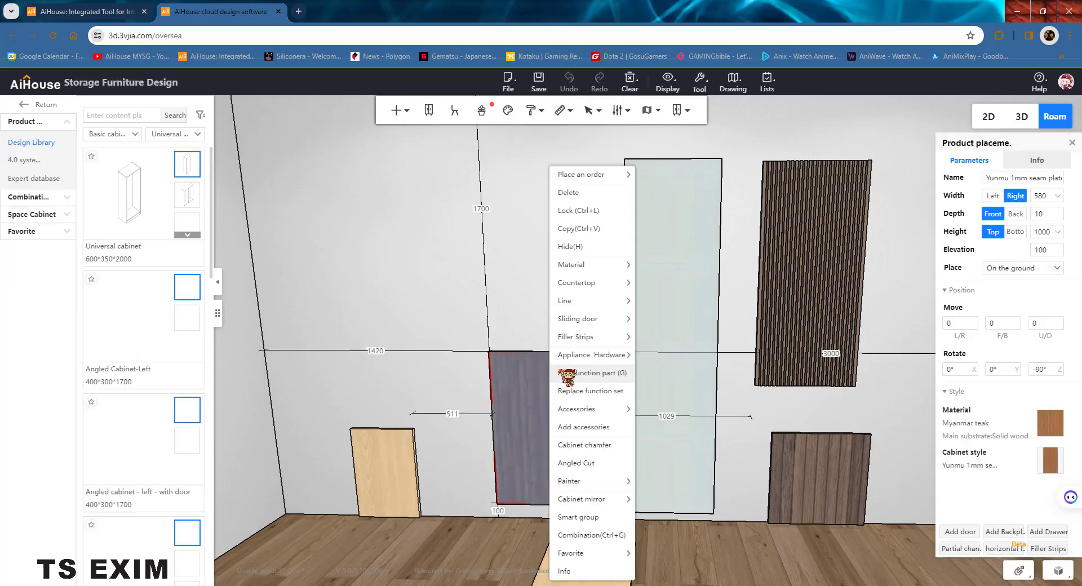
pyautogui.moveTo(586, 408)
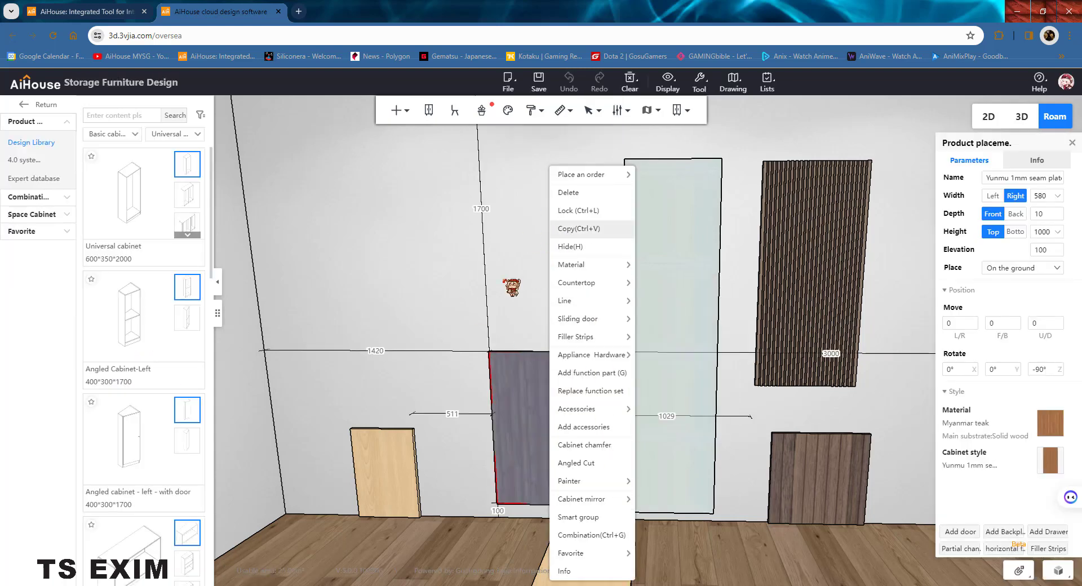
pyautogui.click(476, 280)
# Convert the brown seam plate's board to a door in board selection mode
pyautogui.press('b')
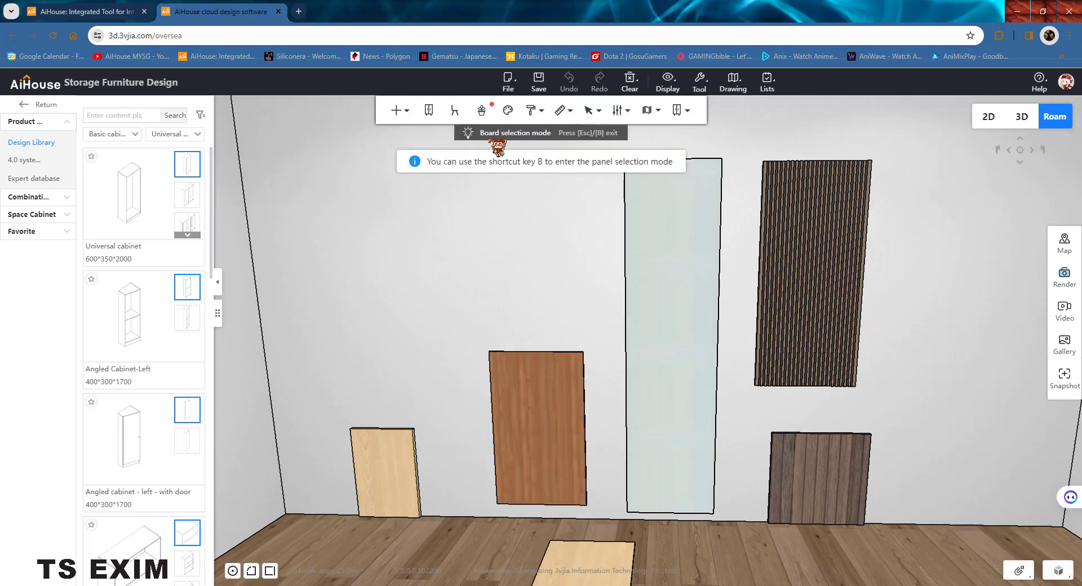
pyautogui.rightClick(527, 400)
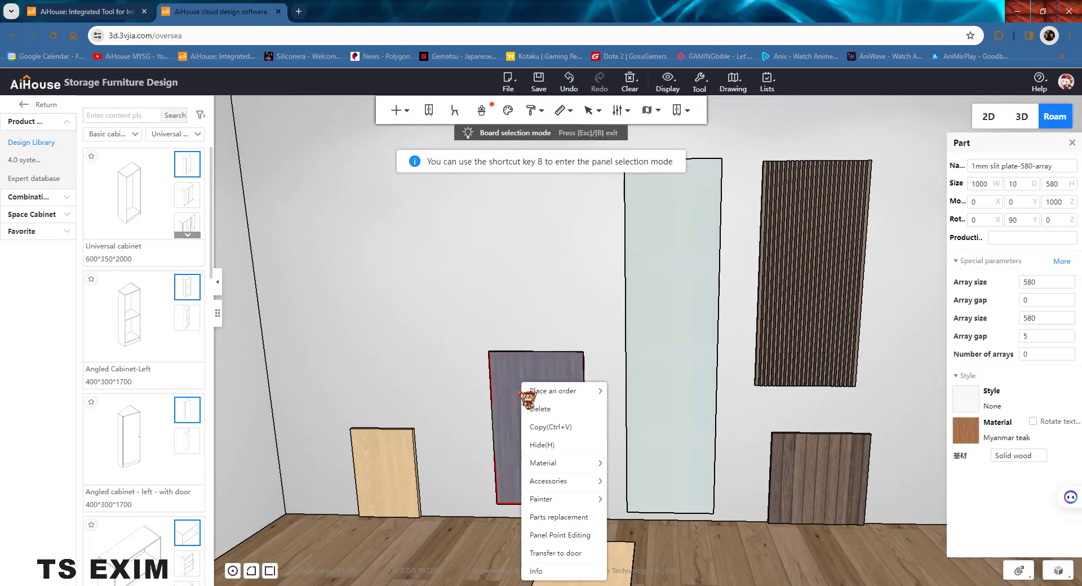
pyautogui.click(601, 554)
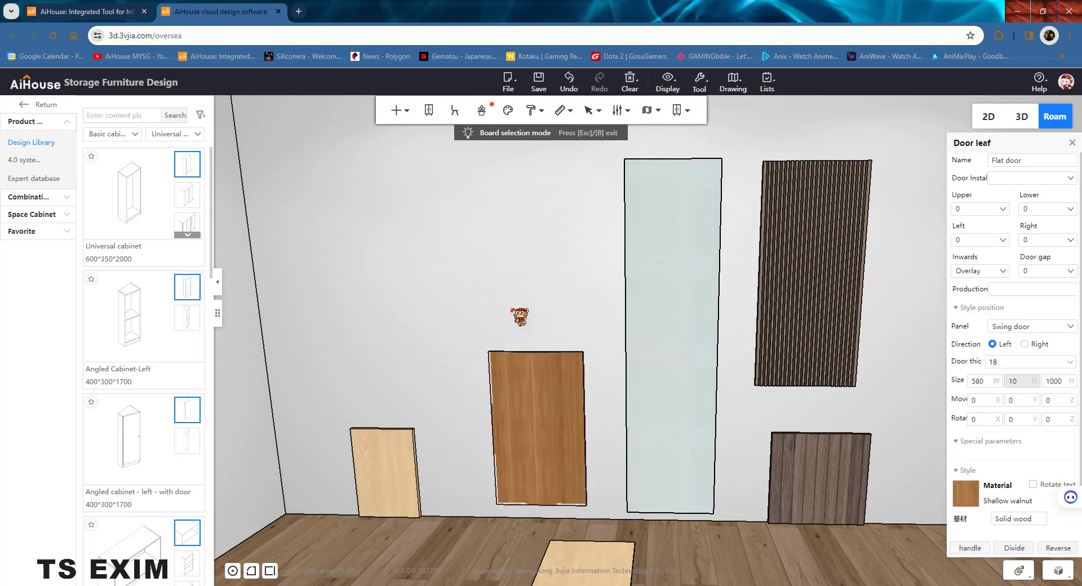
# Try to apply a door panel from the Door core grid/net category to the converted seam plate
pyautogui.rightClick(538, 411)
pyautogui.moveTo(586, 427)
pyautogui.click(679, 429)
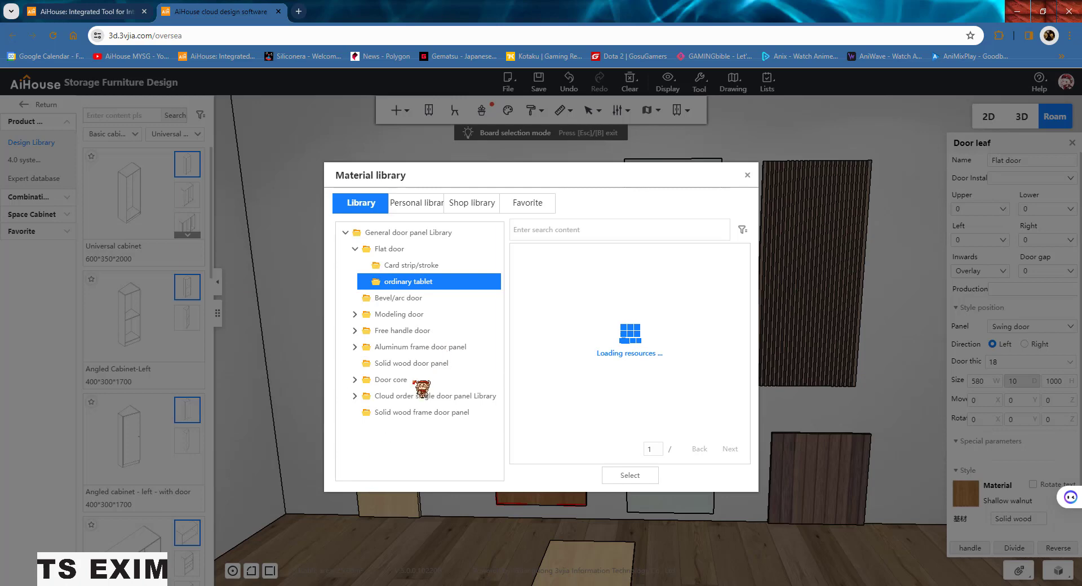
pyautogui.click(394, 379)
pyautogui.click(425, 397)
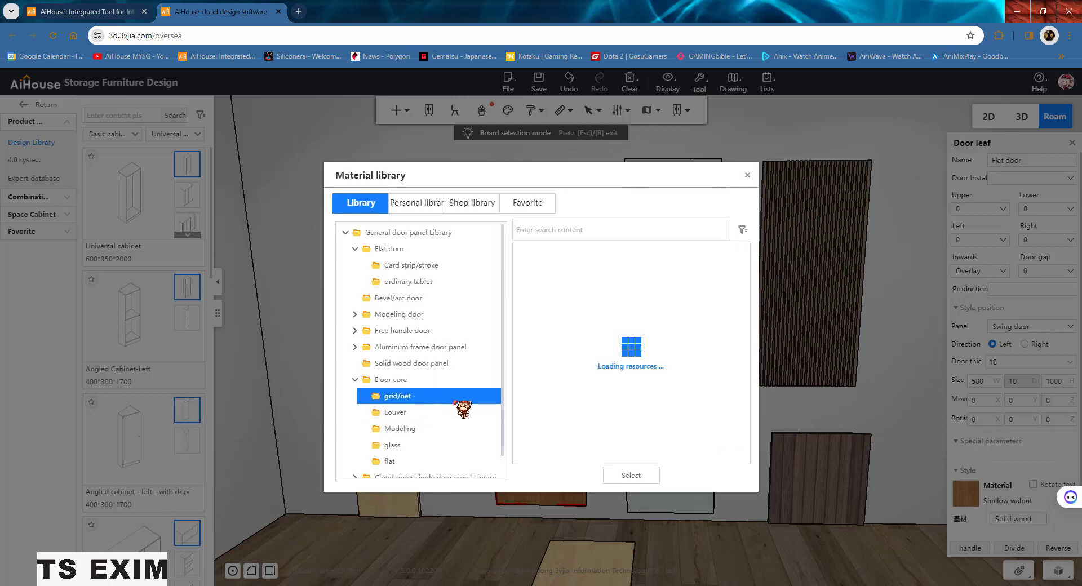
pyautogui.doubleClick(564, 305)
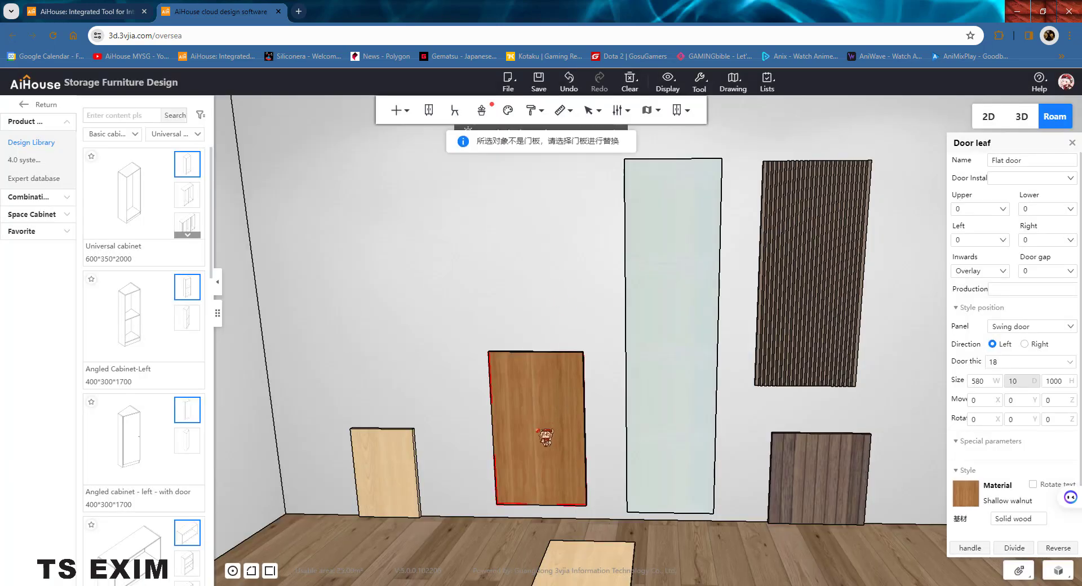
pyautogui.moveTo(541, 443); pyautogui.dragTo(631, 382, button='right')
pyautogui.scroll(2, 631, 379)
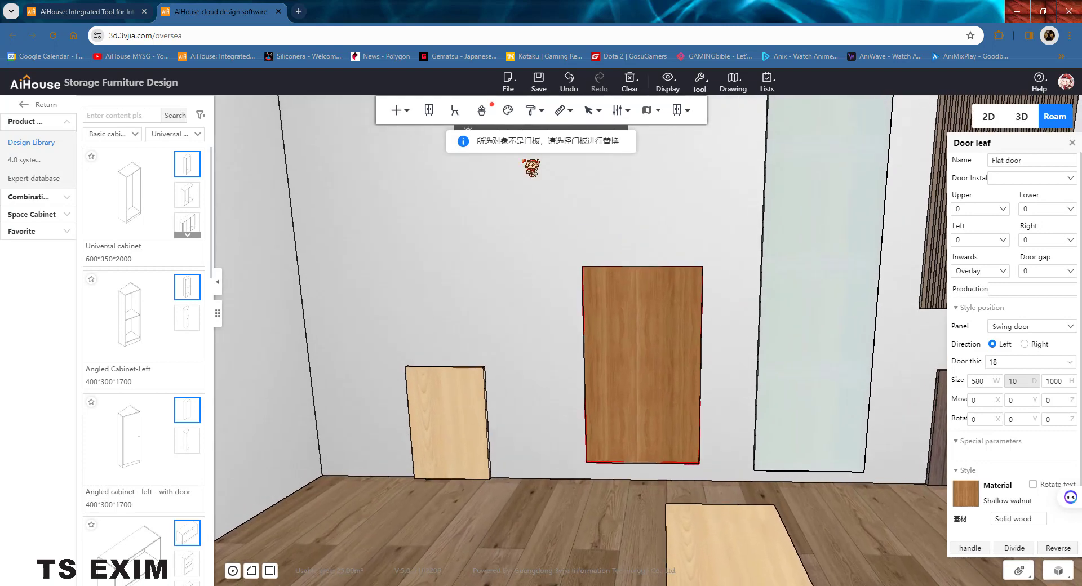
# Apply the Bone line high door panel from the Free handle door, L-shaped/mother and child door category, to the converted seam plate
pyautogui.rightClick(632, 320)
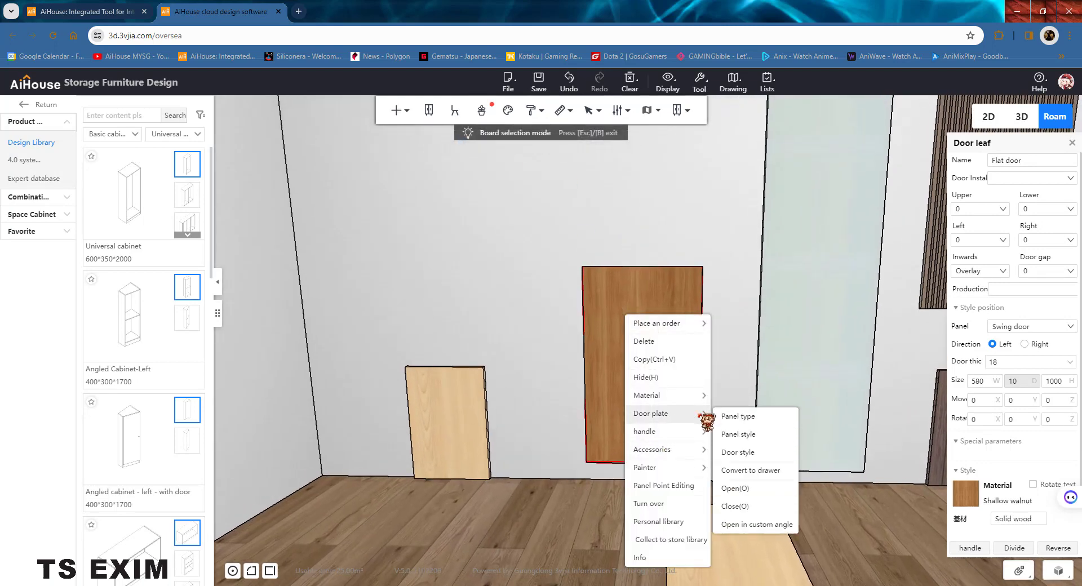
pyautogui.click(735, 417)
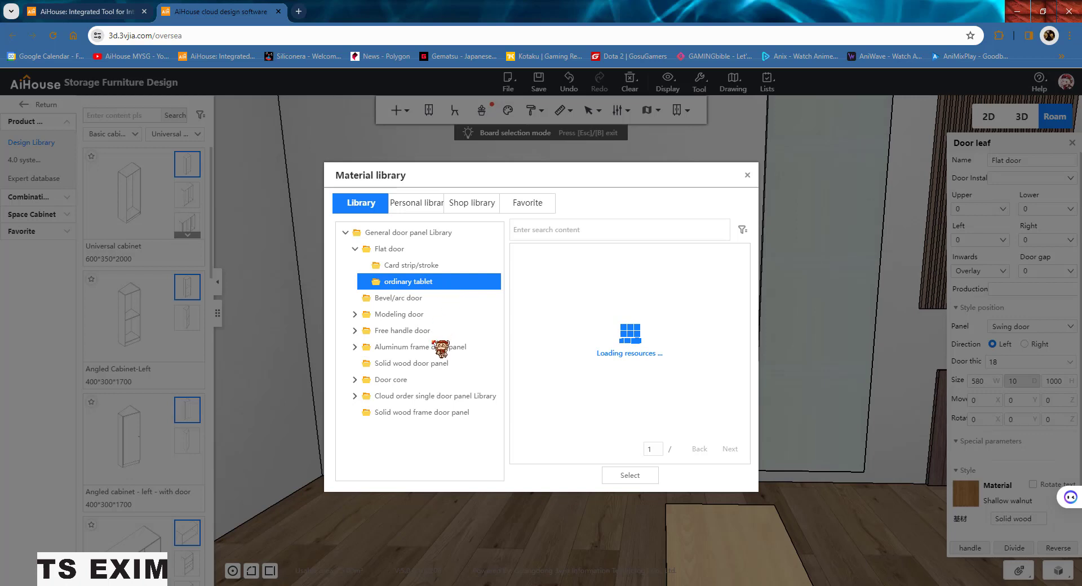
pyautogui.click(407, 384)
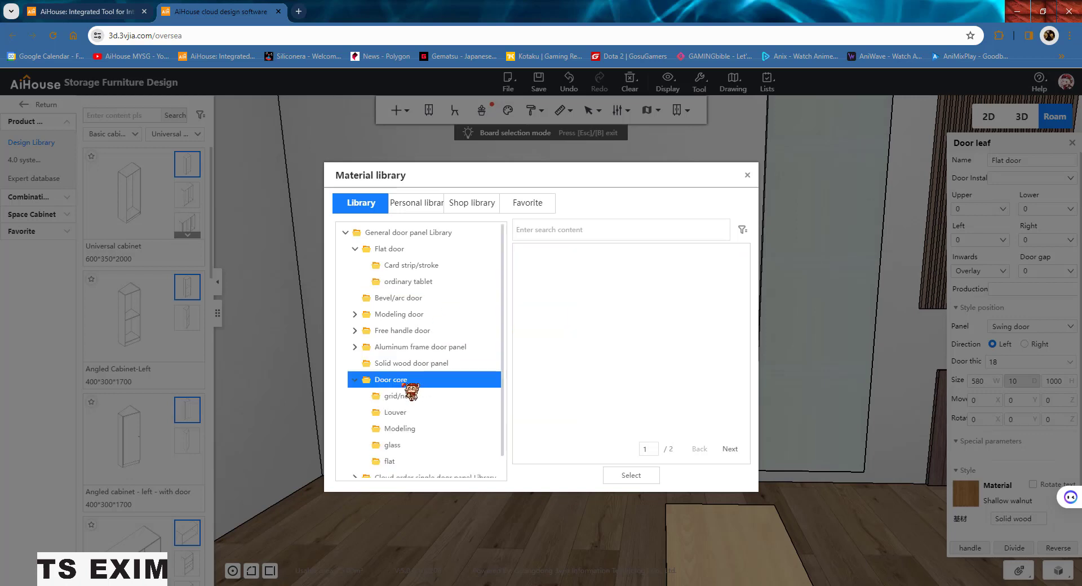
pyautogui.click(409, 400)
pyautogui.click(427, 347)
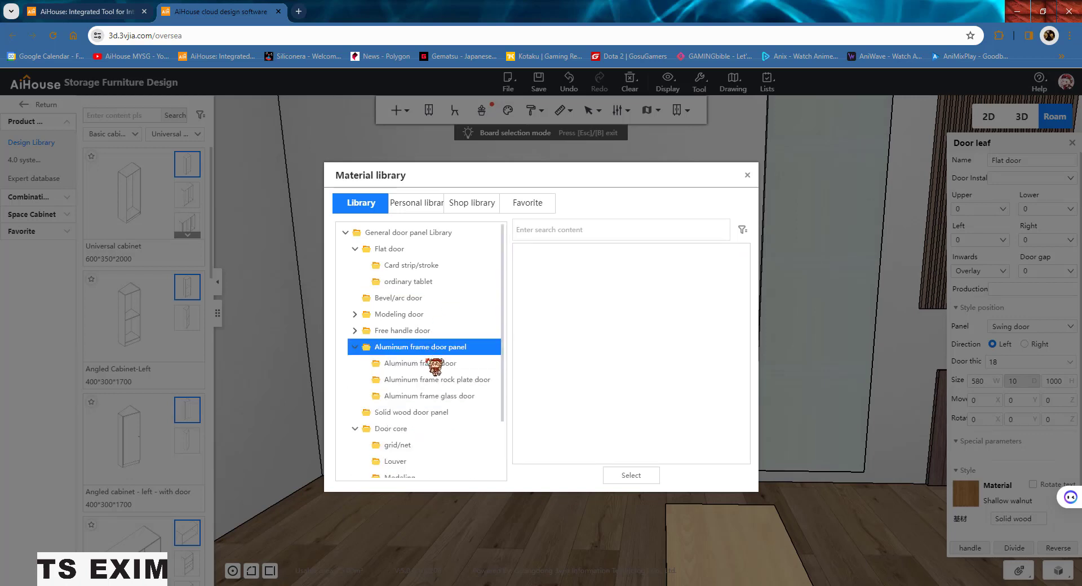
pyautogui.click(431, 332)
pyautogui.click(431, 349)
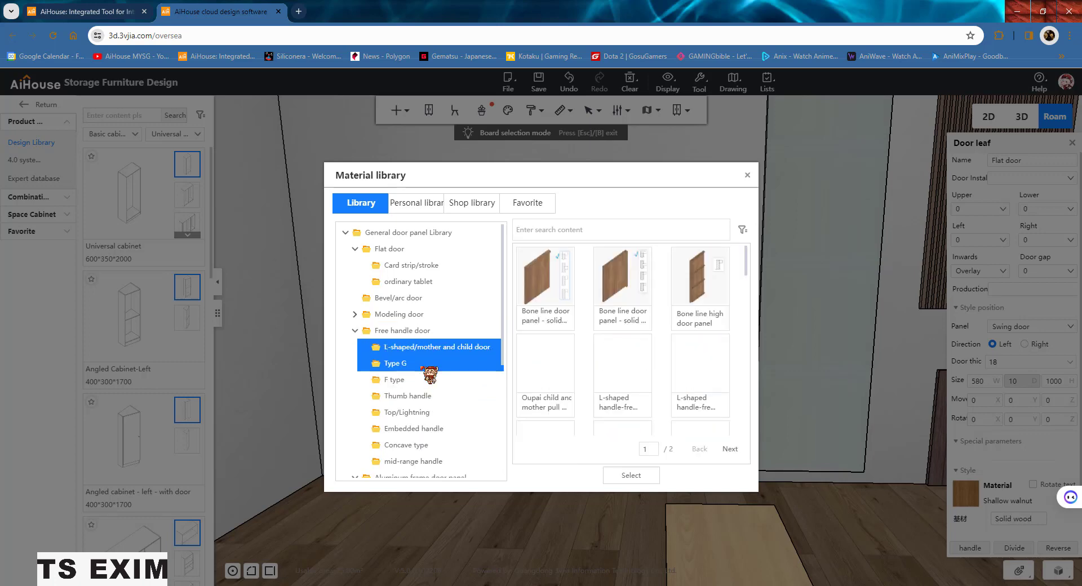
pyautogui.click(424, 365)
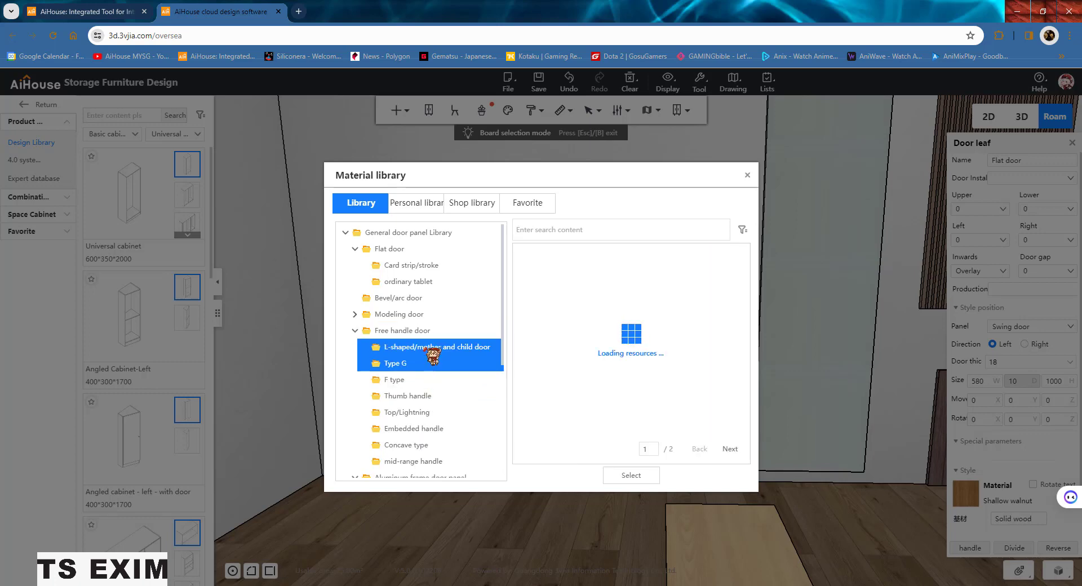
pyautogui.click(432, 350)
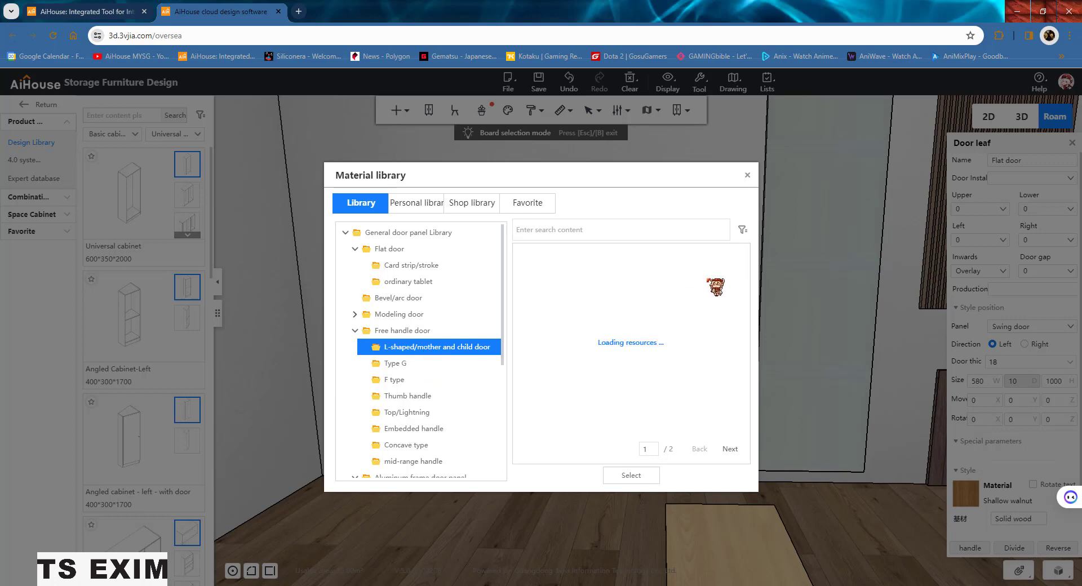
pyautogui.doubleClick(707, 280)
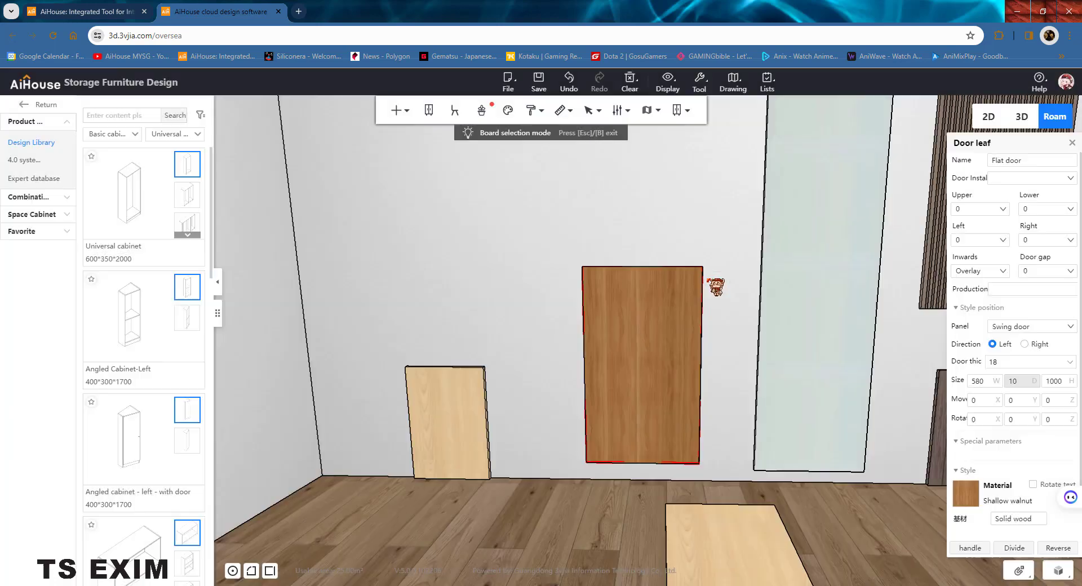
pyautogui.click(692, 233)
pyautogui.moveTo(691, 232); pyautogui.dragTo(620, 324)
pyautogui.click(572, 330)
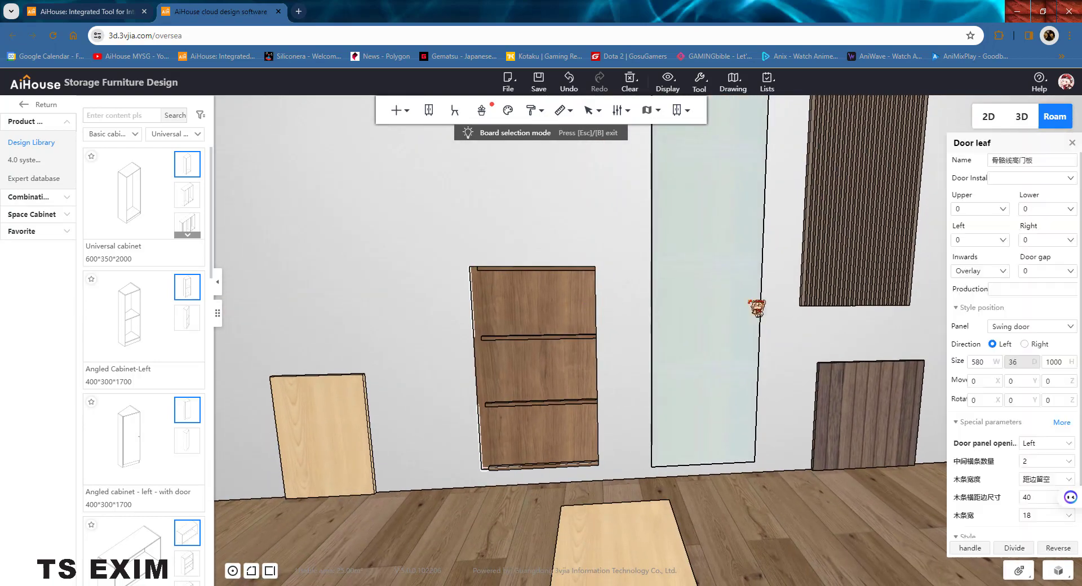
# Check the board options, including the door transfer, for the super plate lying on the floor nearest the side wall
pyautogui.scroll(-4, 774, 292)
pyautogui.scroll(1, 779, 293)
pyautogui.moveTo(690, 385); pyautogui.dragTo(652, 474)
pyautogui.scroll(2, 648, 470)
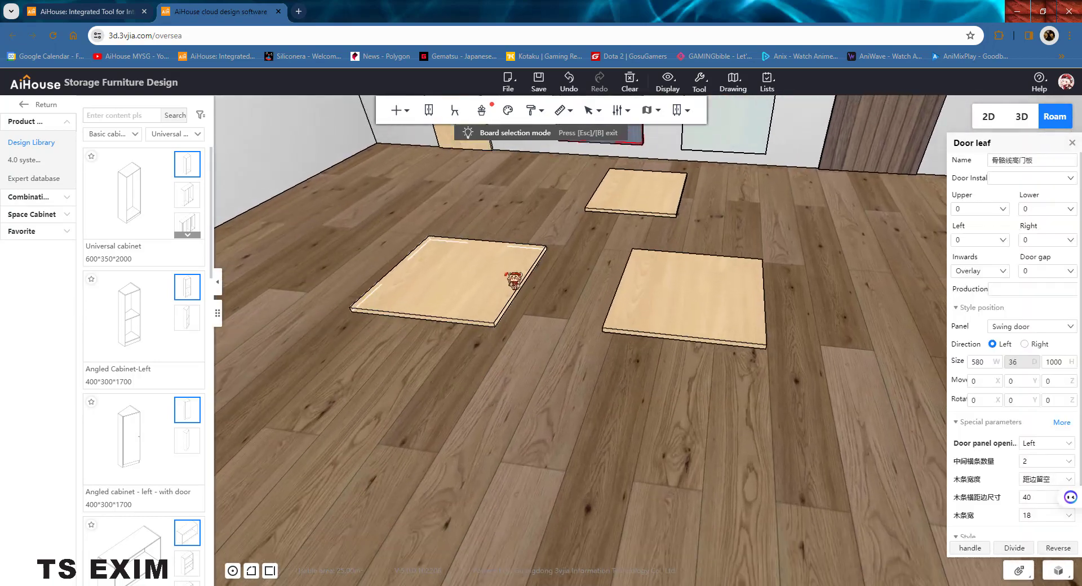
pyautogui.click(511, 279)
pyautogui.rightClick(499, 274)
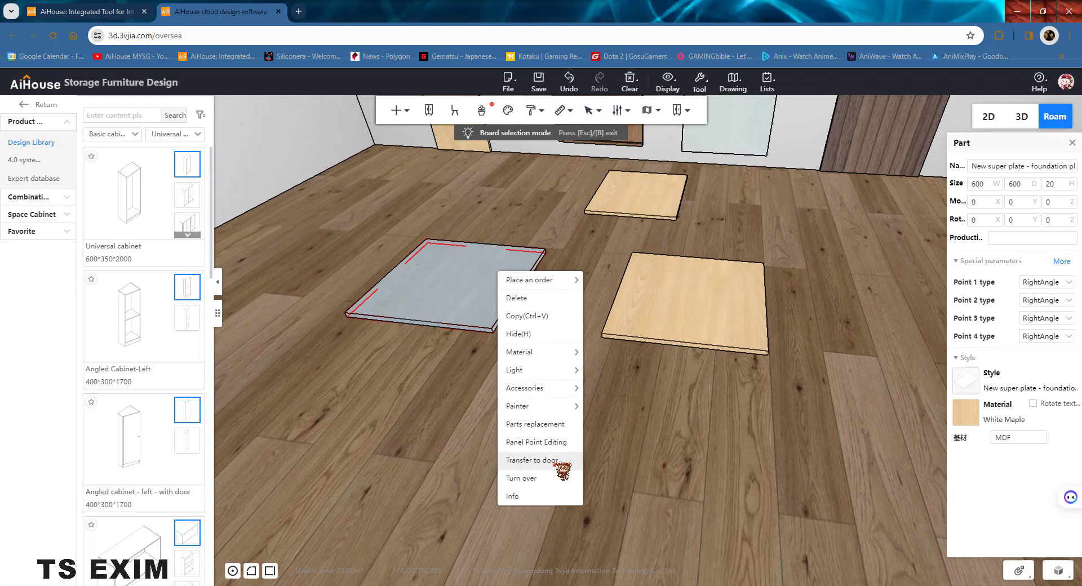
pyautogui.click(446, 280)
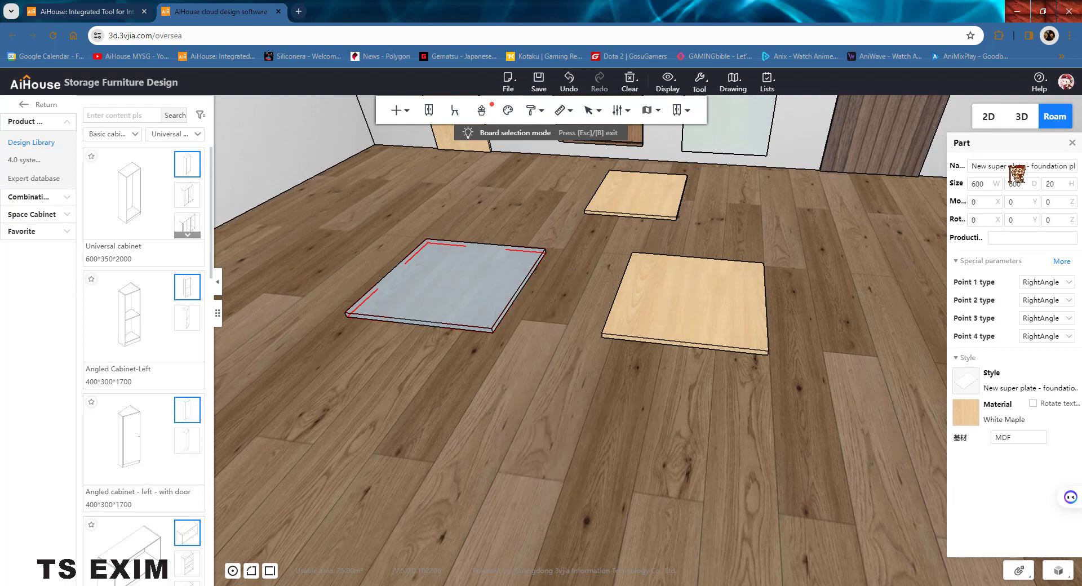
# Show the Plate type boards of the Component class in the design library
pyautogui.click(134, 137)
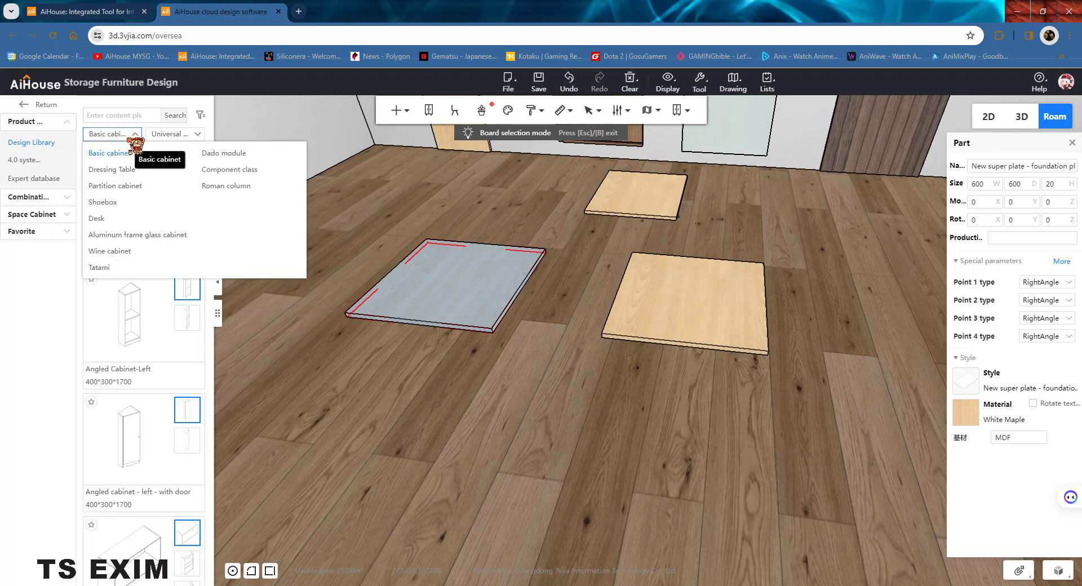
pyautogui.click(228, 169)
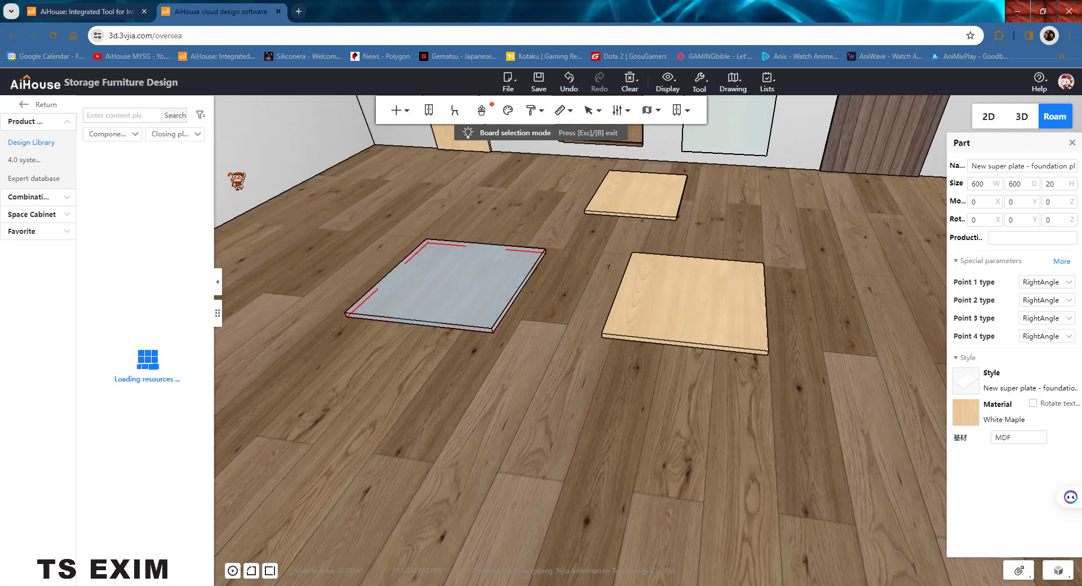
pyautogui.click(135, 138)
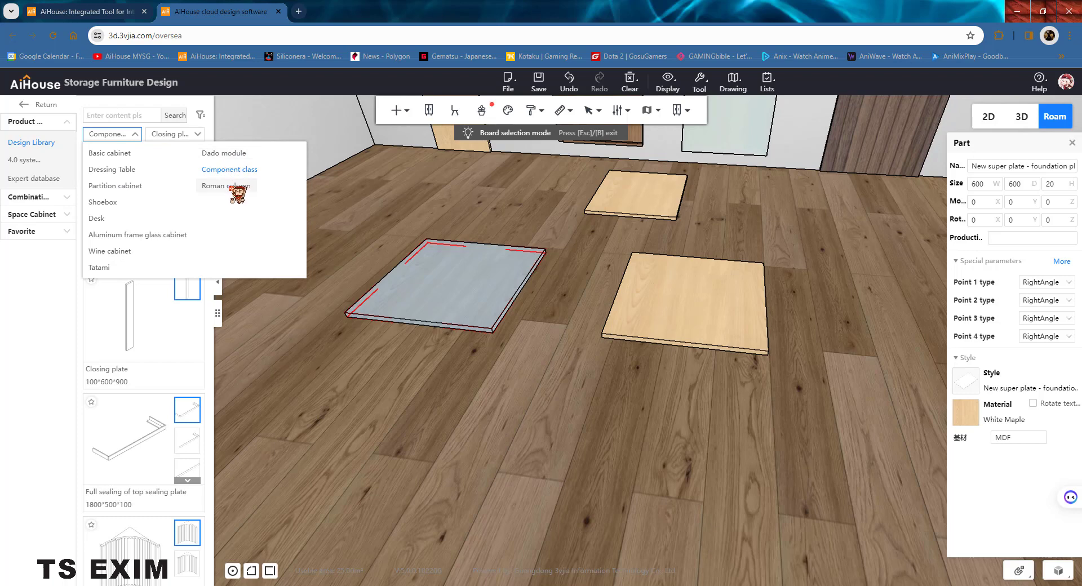
pyautogui.click(209, 130)
pyautogui.click(198, 134)
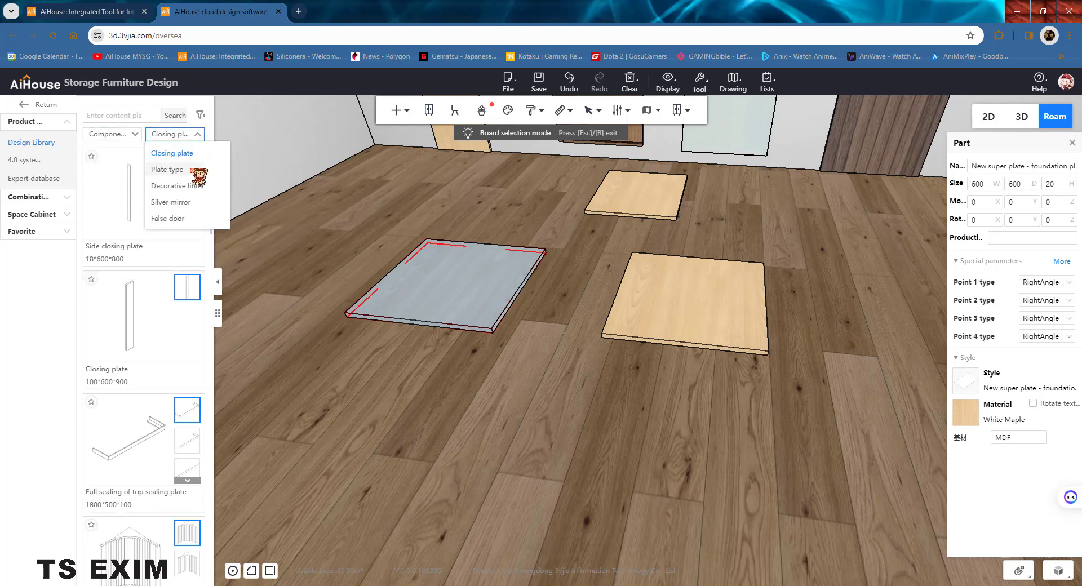
pyautogui.click(194, 171)
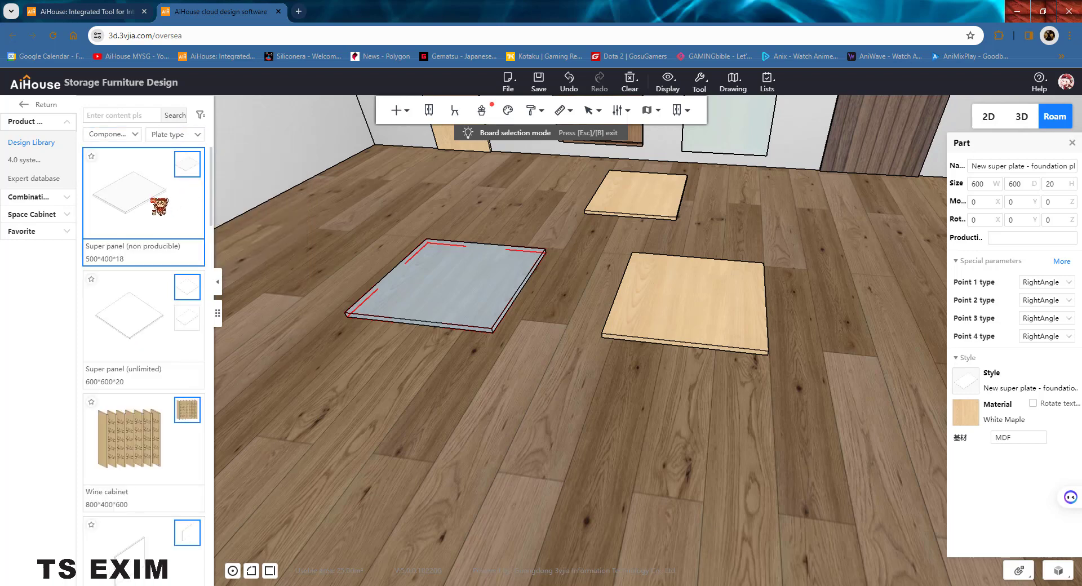
pyautogui.press('ctrl')
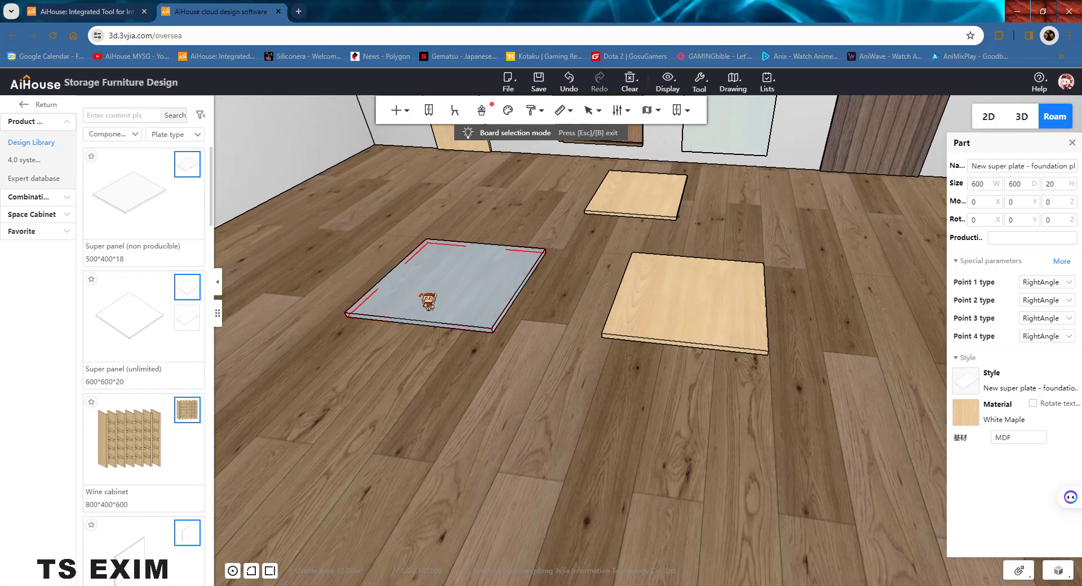
# Check the properties and board options of the panel lying on the floor closest to the back wall
pyautogui.click(580, 196)
pyautogui.click(620, 198)
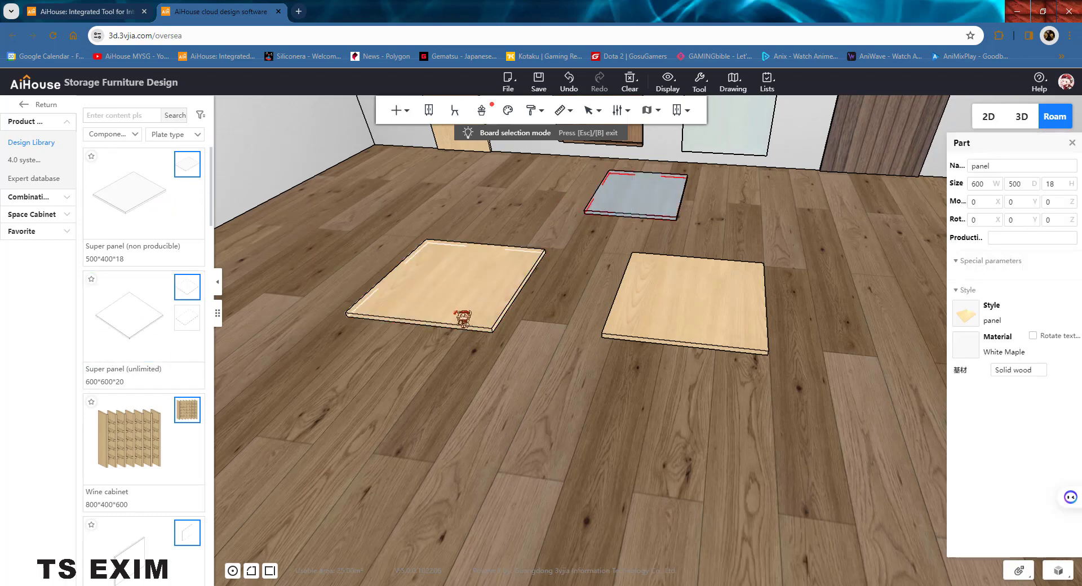
pyautogui.click(455, 313)
pyautogui.rightClick(633, 211)
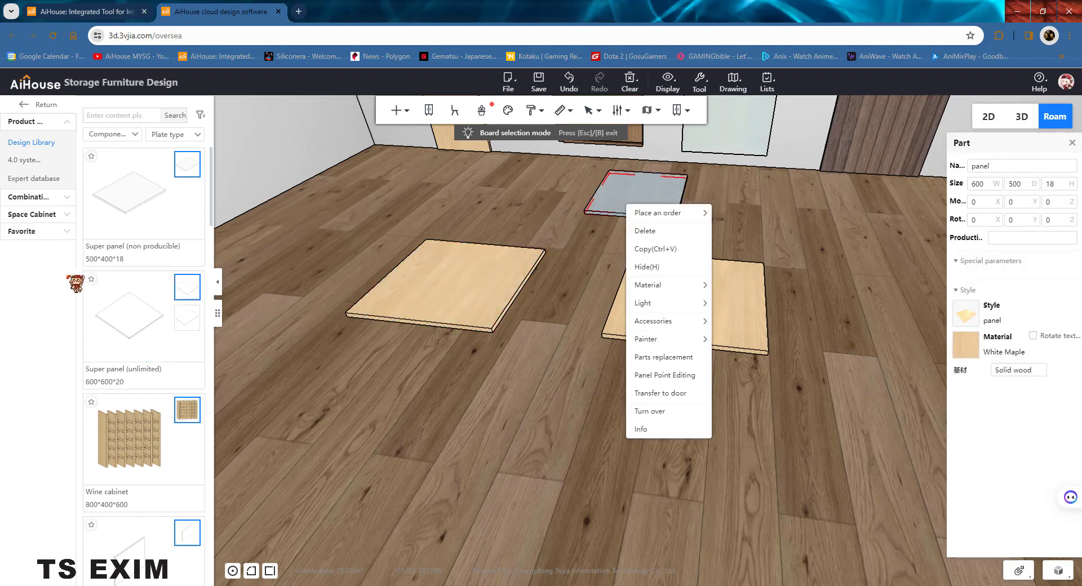
# Place the 600*500*18 panel from the library on the floor in front of the other boards and check its board options
pyautogui.scroll(-7, 136, 302)
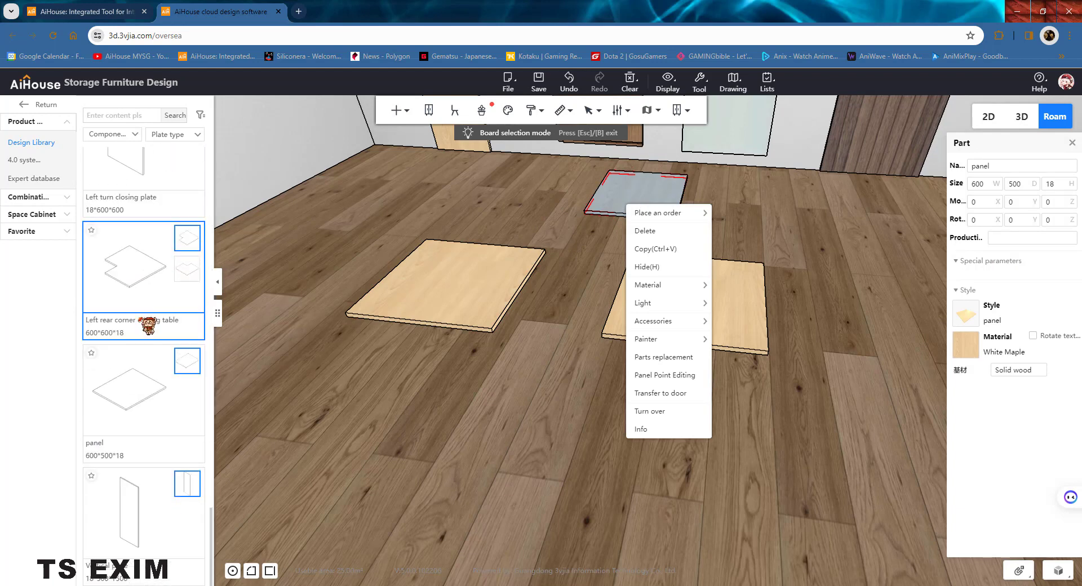
pyautogui.moveTo(140, 412); pyautogui.dragTo(555, 415)
pyautogui.rightClick(554, 428)
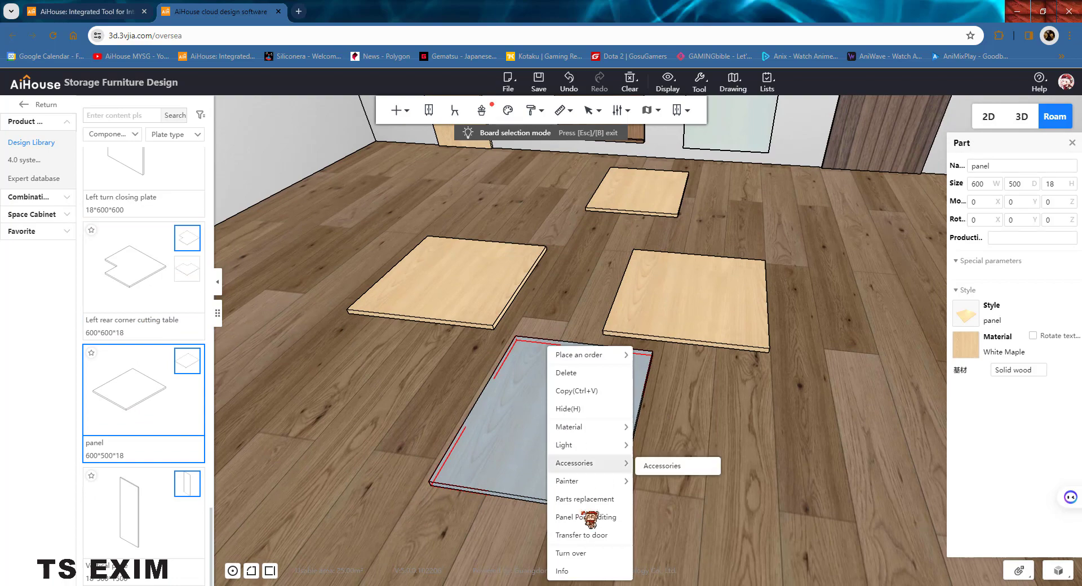
pyautogui.click(445, 294)
# Place the 600*600*20 Super panel (unlimited) on the open floor beside the other boards and convert it to a door
pyautogui.scroll(10, 175, 288)
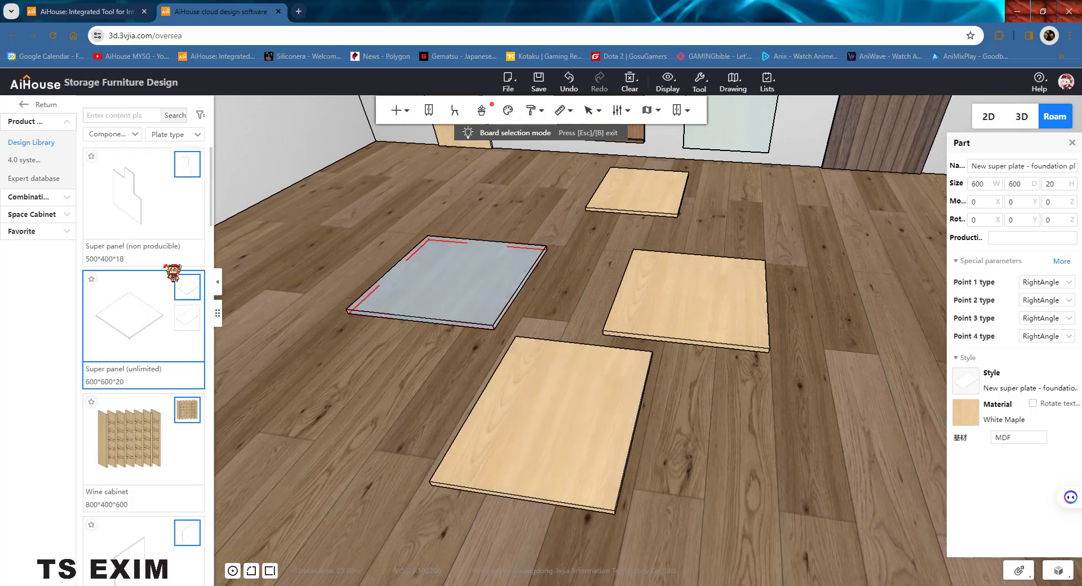
pyautogui.moveTo(357, 379); pyautogui.dragTo(519, 345)
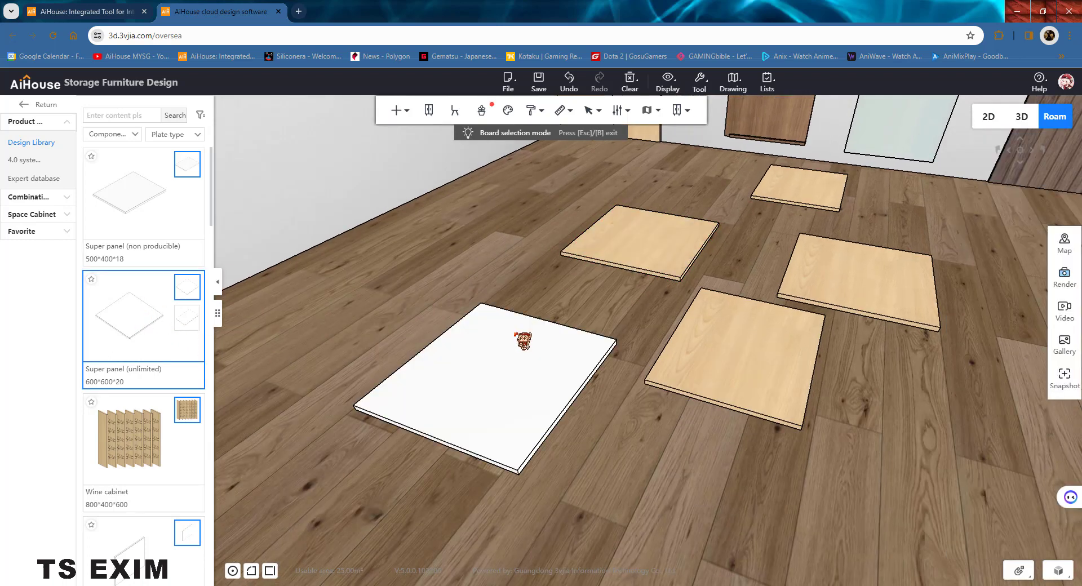
pyautogui.rightClick(519, 346)
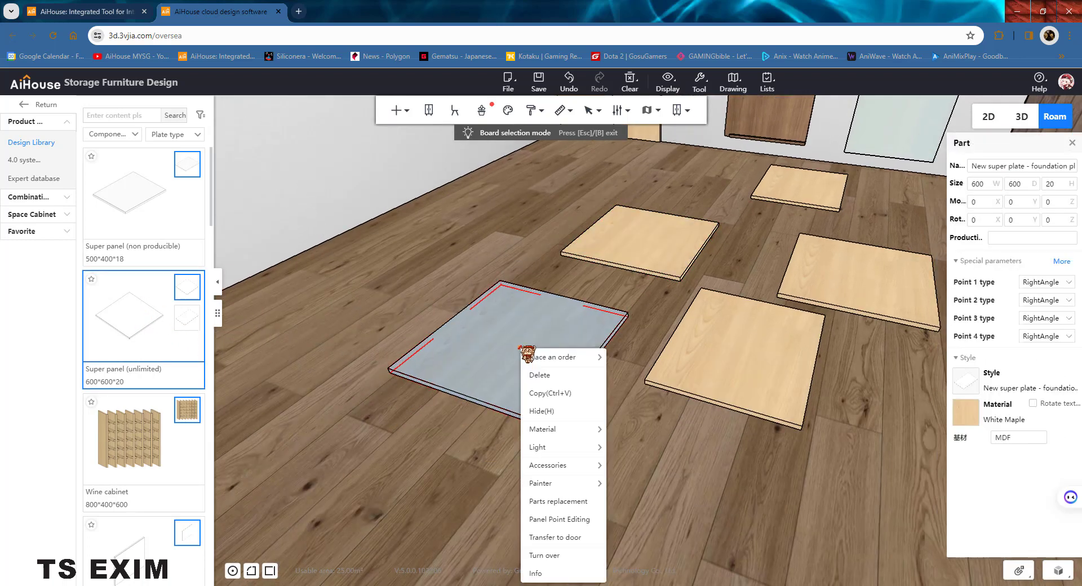
pyautogui.click(581, 538)
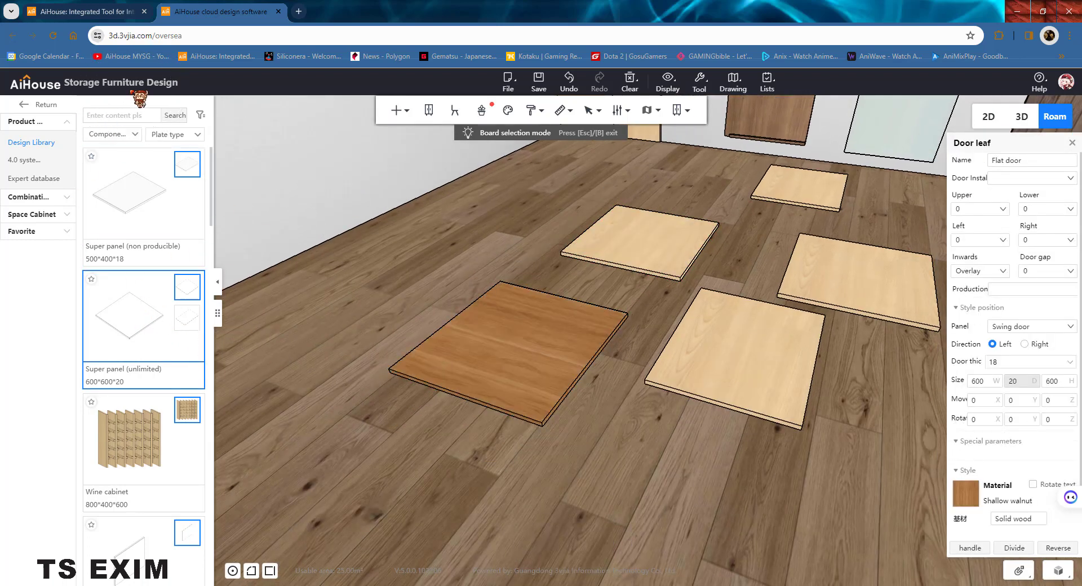
# Check the door options of the converted super panel and review all boards and door panels together in the room
pyautogui.click(514, 374)
pyautogui.rightClick(515, 374)
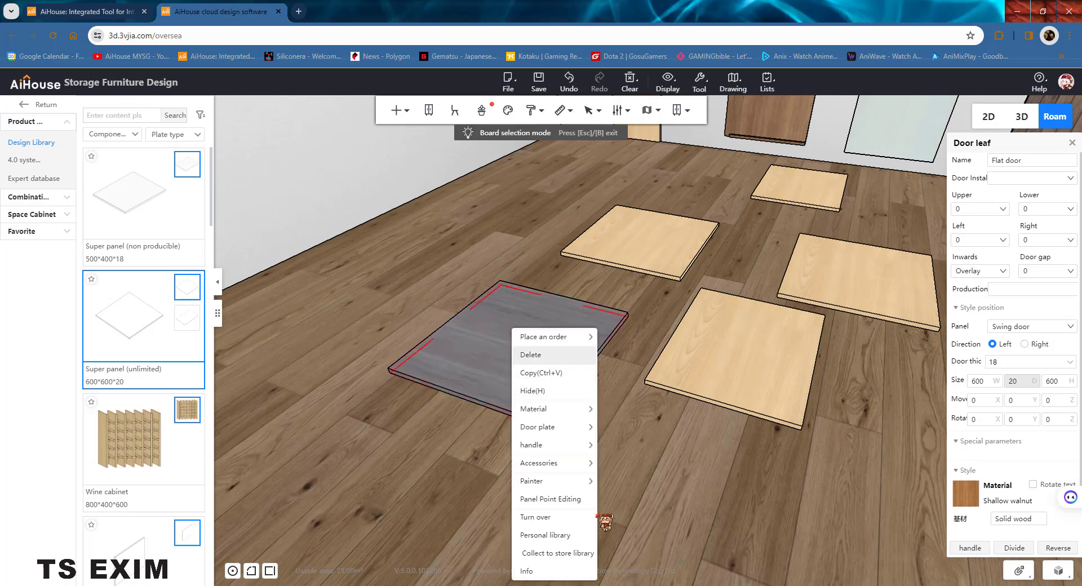
pyautogui.moveTo(666, 510); pyautogui.dragTo(800, 397)
pyautogui.scroll(-3, 775, 425)
pyautogui.scroll(3, 765, 431)
pyautogui.scroll(-1, 752, 407)
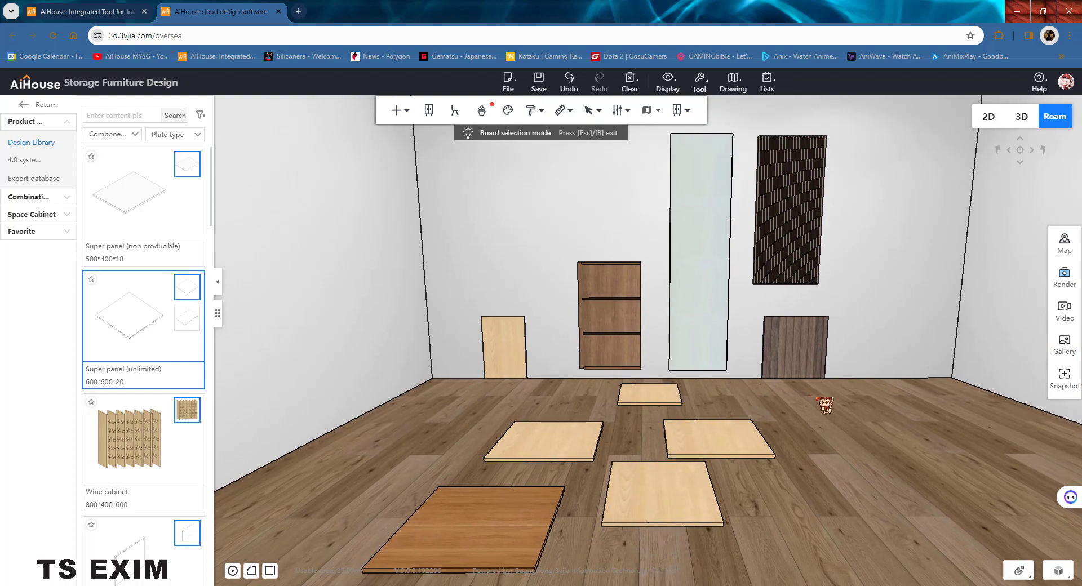
pyautogui.rightClick(813, 396)
pyautogui.moveTo(852, 404)
pyautogui.click(948, 323)
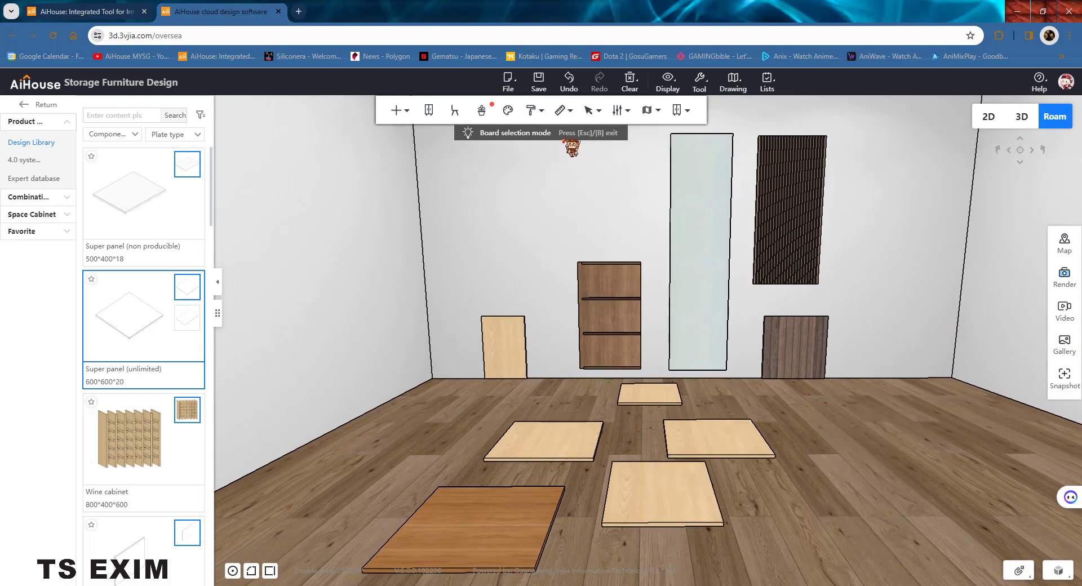